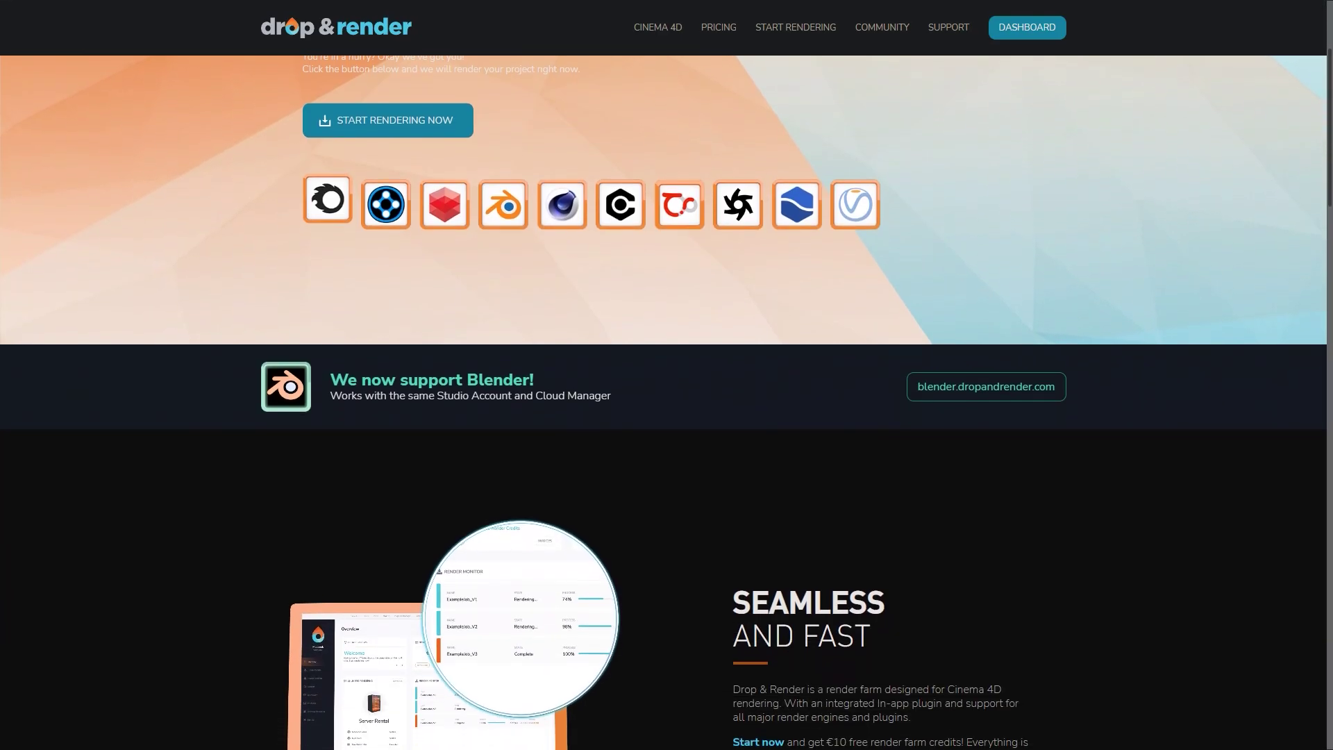
Look through the Drop & Render home page down to the In-App Plugin and The Power of Many sections
{"action": "scroll", "coordinate": [663, 375], "scroll_direction": "down", "scroll_amount": 4}
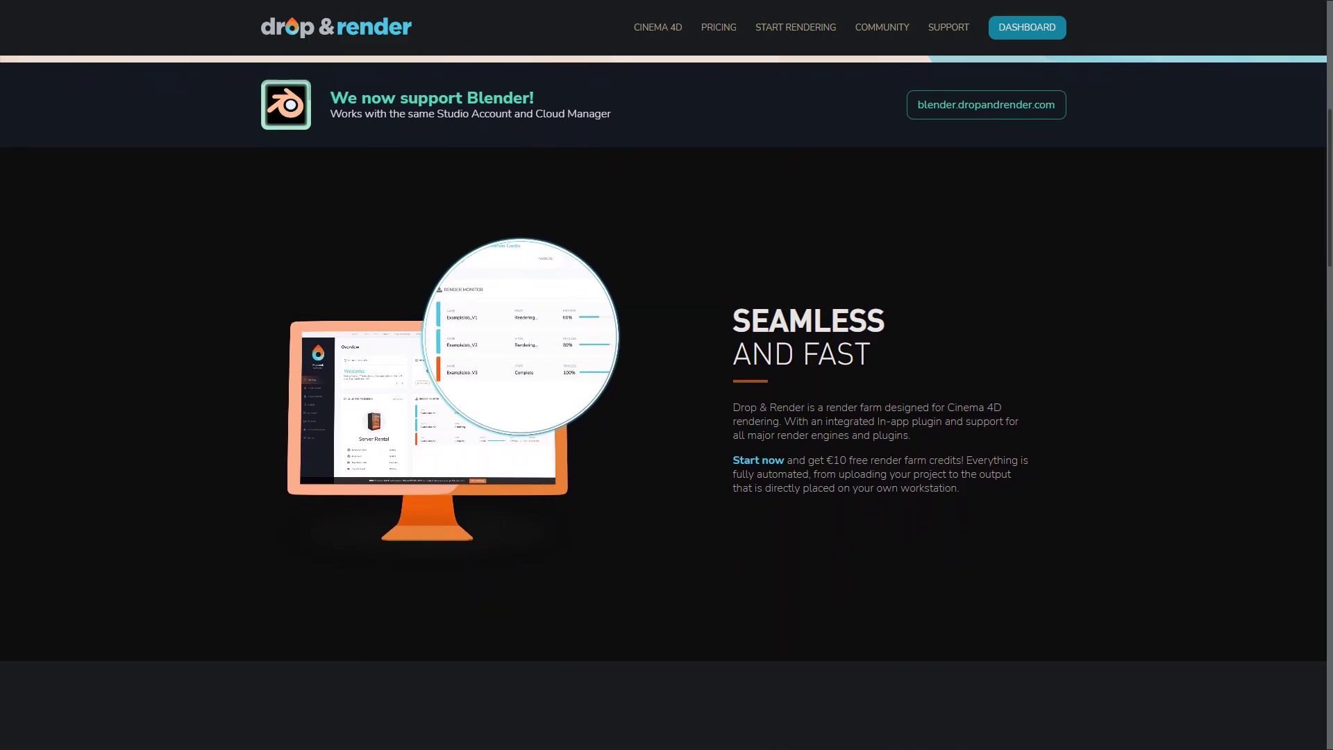
{"action": "scroll", "coordinate": [663, 375], "scroll_direction": "down", "scroll_amount": 5}
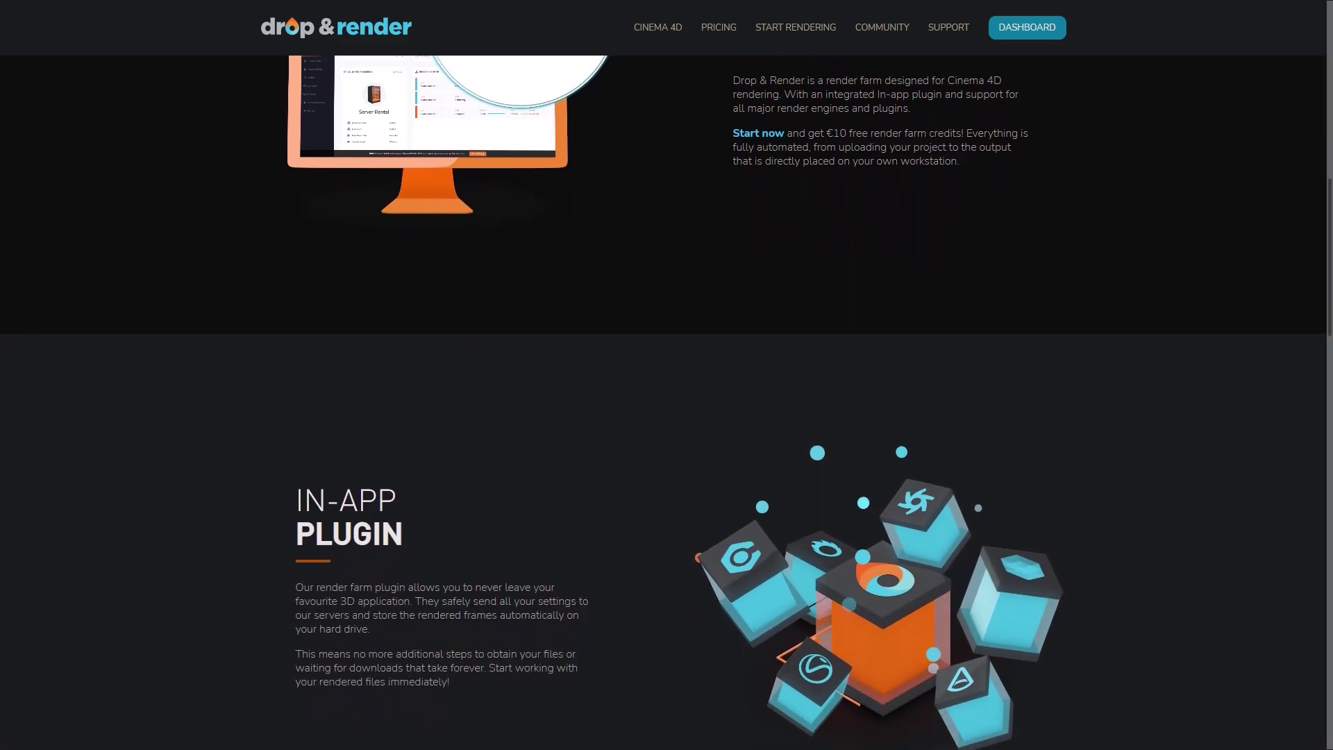
{"action": "scroll", "coordinate": [663, 375], "scroll_direction": "down", "scroll_amount": 5}
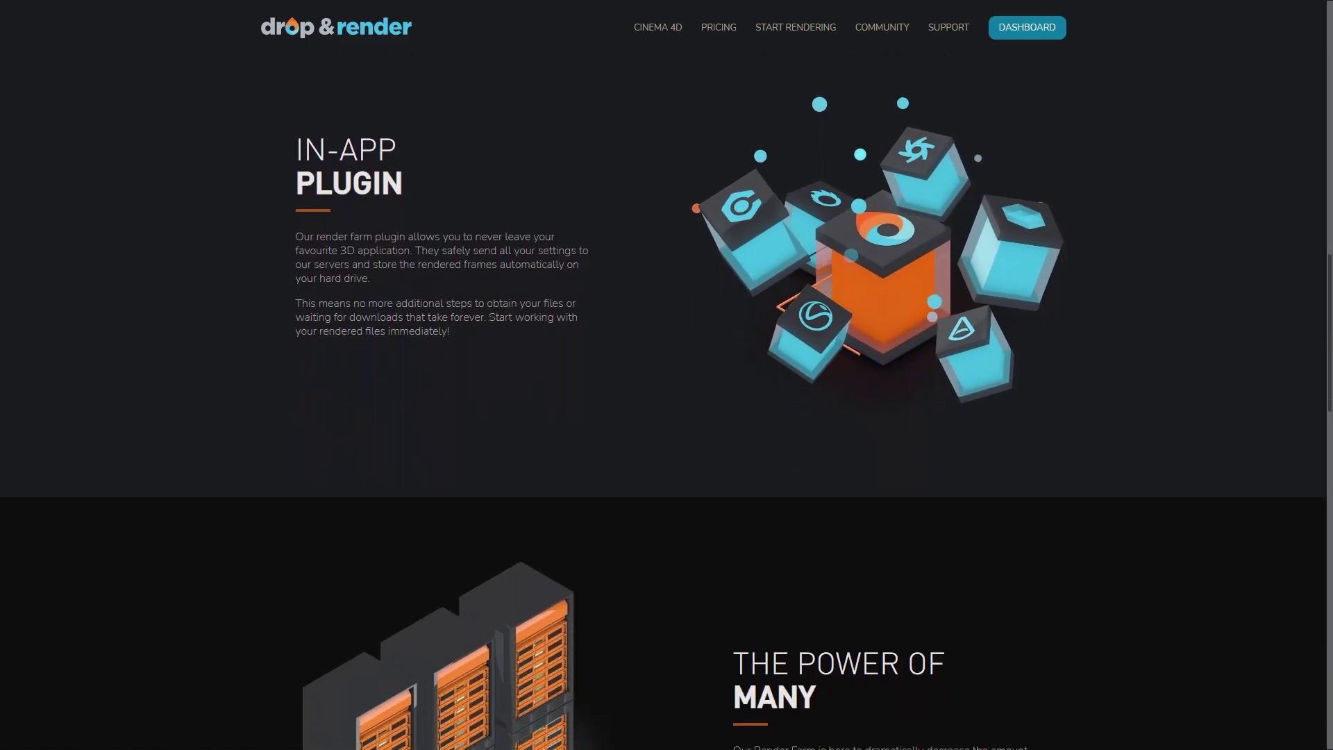
{"action": "scroll", "coordinate": [663, 374], "scroll_direction": "down", "scroll_amount": 5}
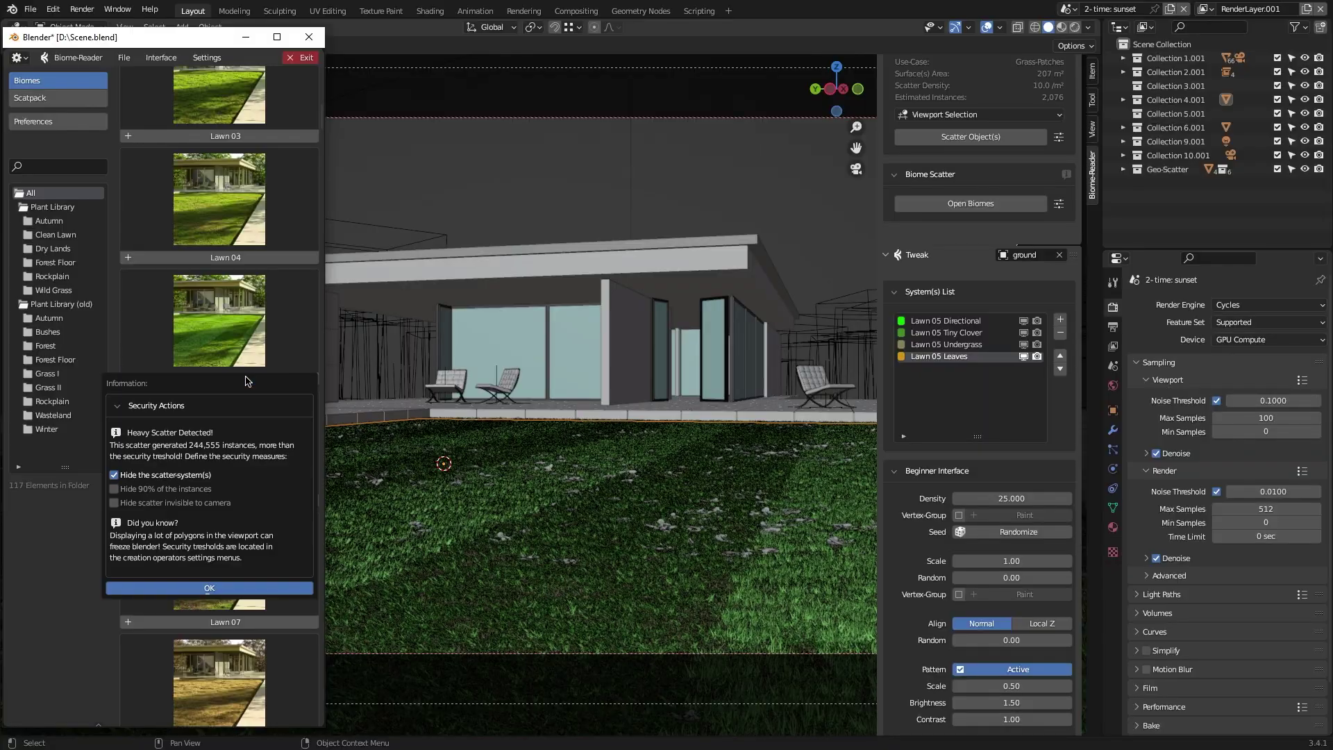
Render the house scene with the lawn biome and again with the Dryland biome scattered on the ground
{"action": "key", "text": "F12"}
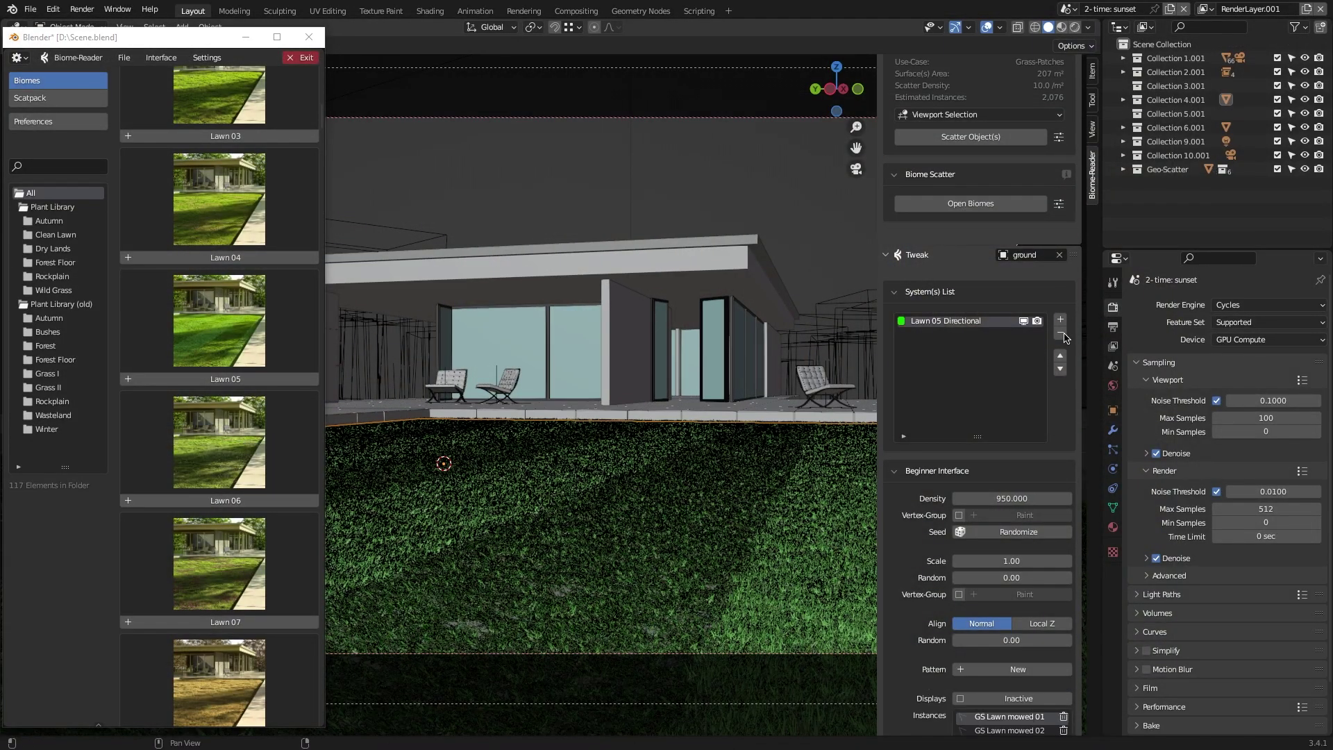
{"action": "scroll", "coordinate": [241, 406], "scroll_direction": "down", "scroll_amount": 5}
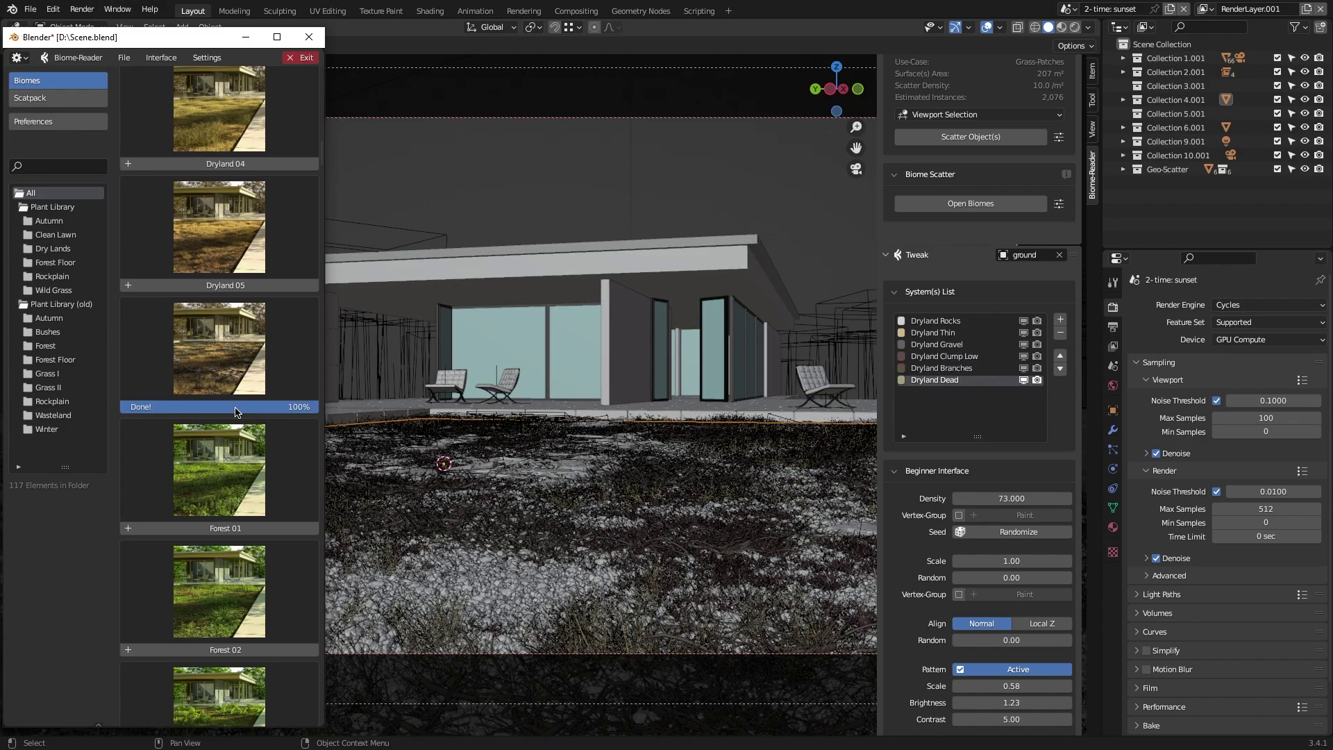
{"action": "key", "text": "F12"}
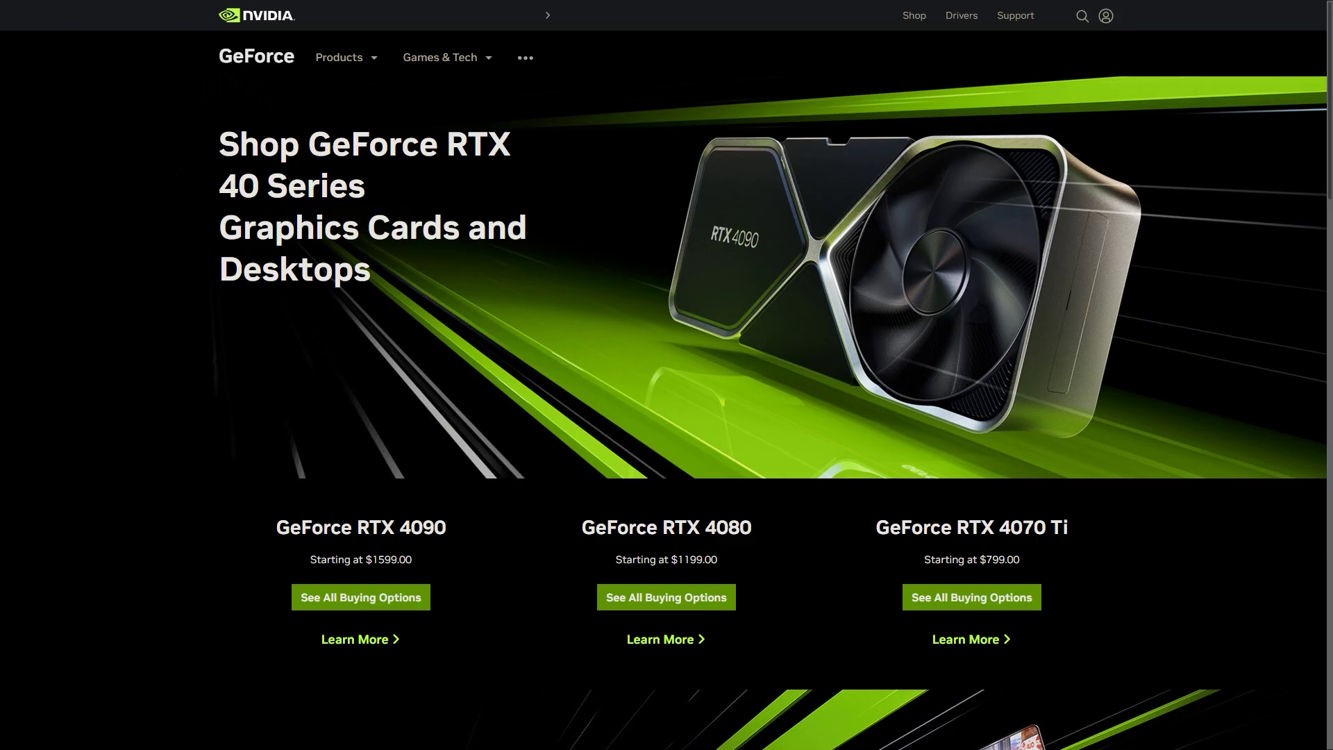
Look over the GeForce RTX 40 Series graphics card offers on the NVIDIA shop page
{"action": "scroll", "coordinate": [667, 375], "scroll_direction": "down", "scroll_amount": 2}
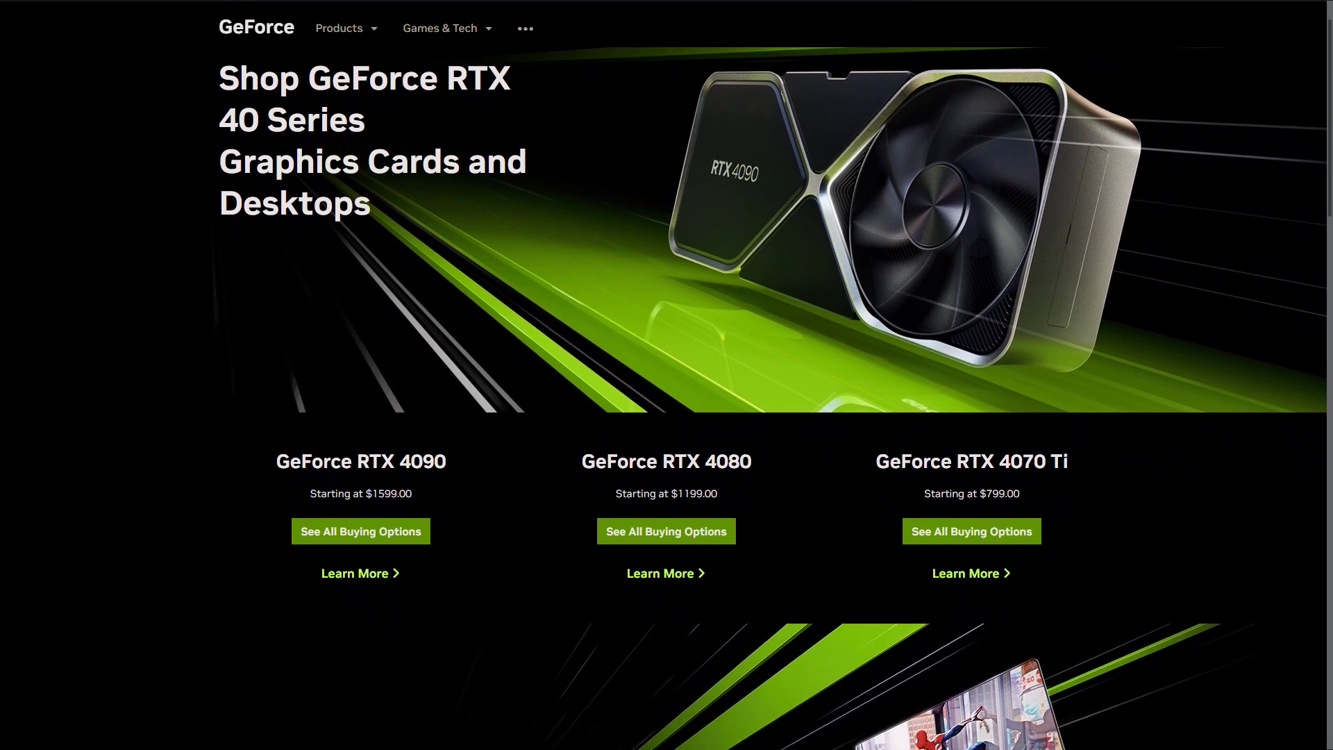
{"action": "scroll", "coordinate": [666, 375], "scroll_direction": "down", "scroll_amount": 2}
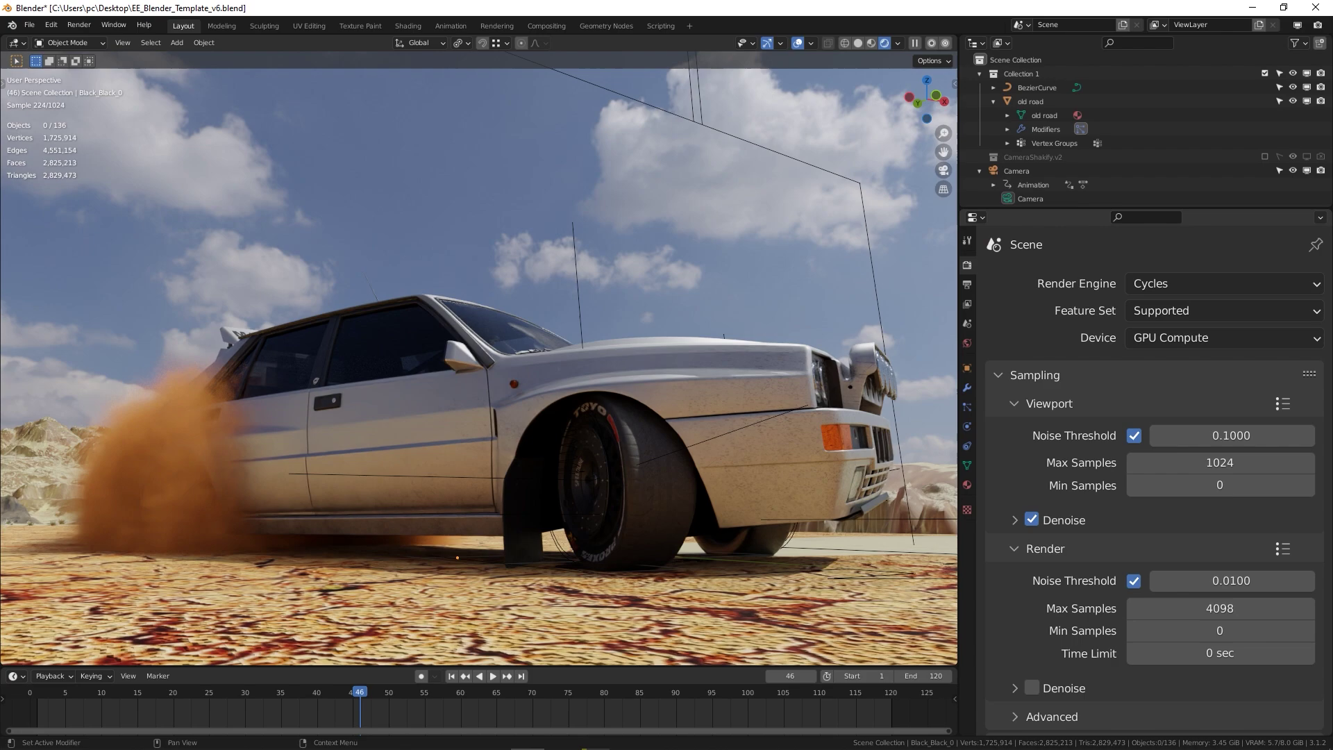
Collapse the Viewport sampling settings in the rally car scene's render properties
{"action": "scroll", "coordinate": [1155, 483], "scroll_direction": "down", "scroll_amount": 2}
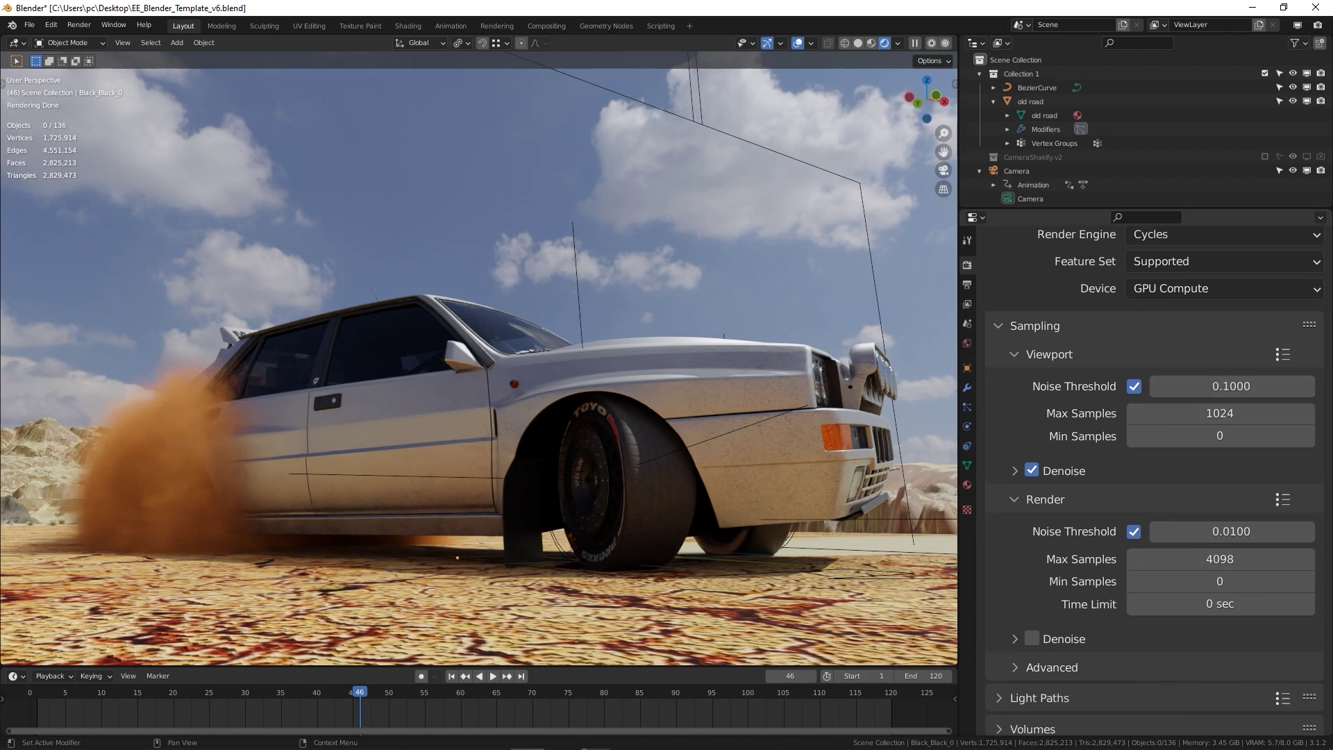
{"action": "left_click", "coordinate": [1014, 354]}
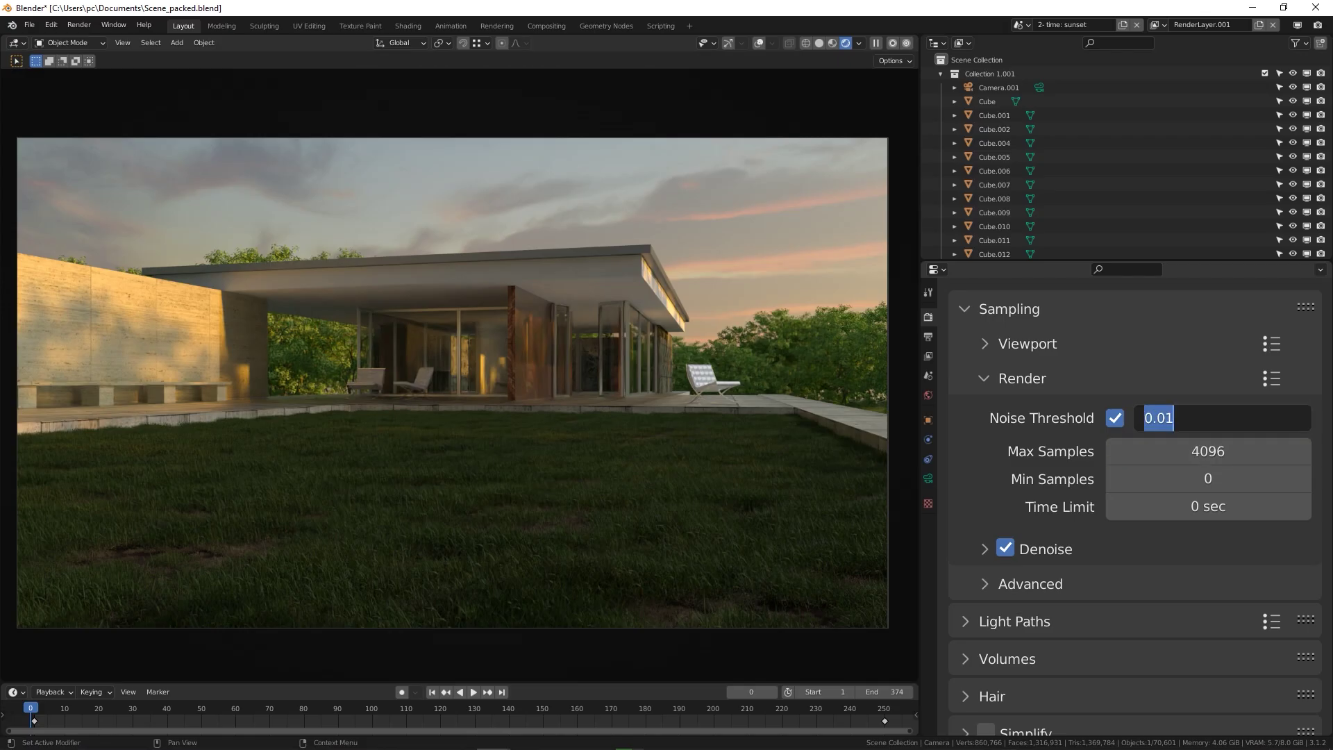
Set the render Noise Threshold of the house scene to 0.1 and raise it to 0.5
{"action": "type", "text": "."}
{"action": "type", "text": "1"}
{"action": "key", "text": "Return"}
{"action": "key", "text": "Return"}
{"action": "type", "text": ".5"}
{"action": "key", "text": "Return"}
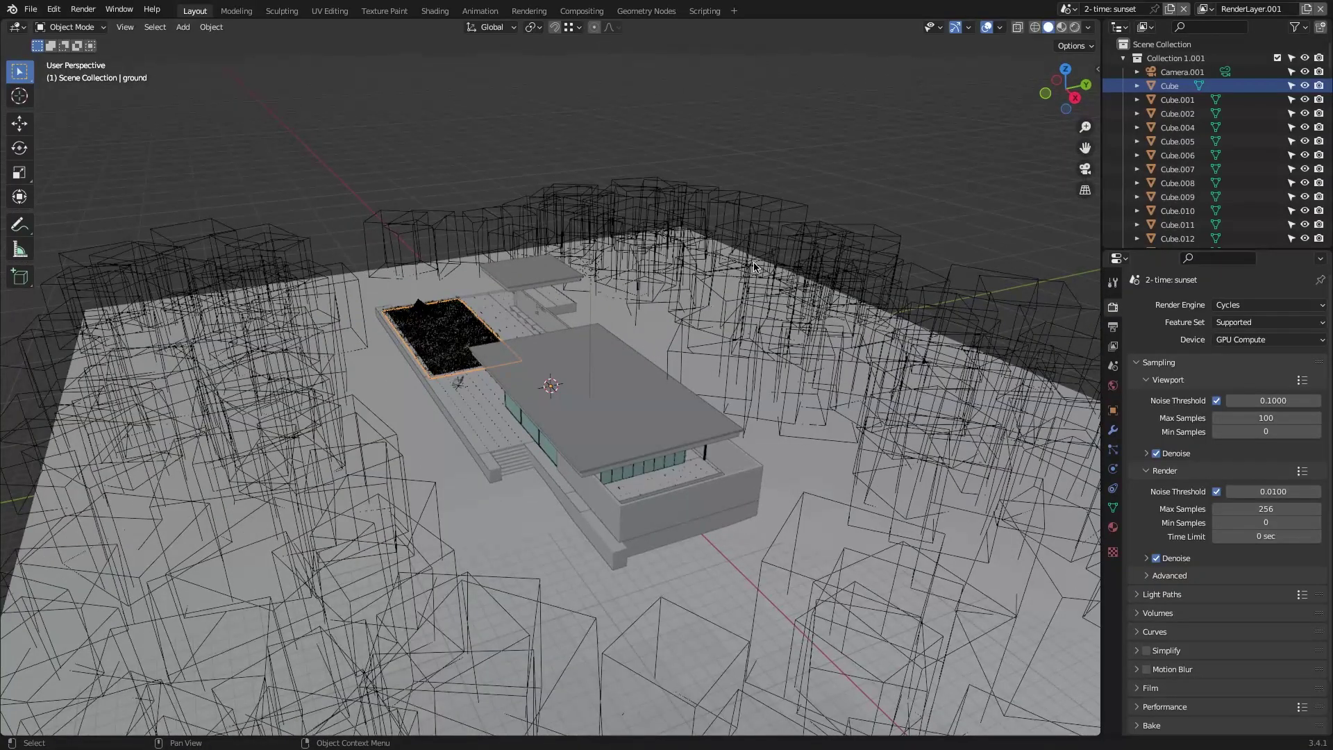
Preview the house and its scattered trees in rendered viewport shading and render the scene through the camera
{"action": "left_click", "coordinate": [753, 261]}
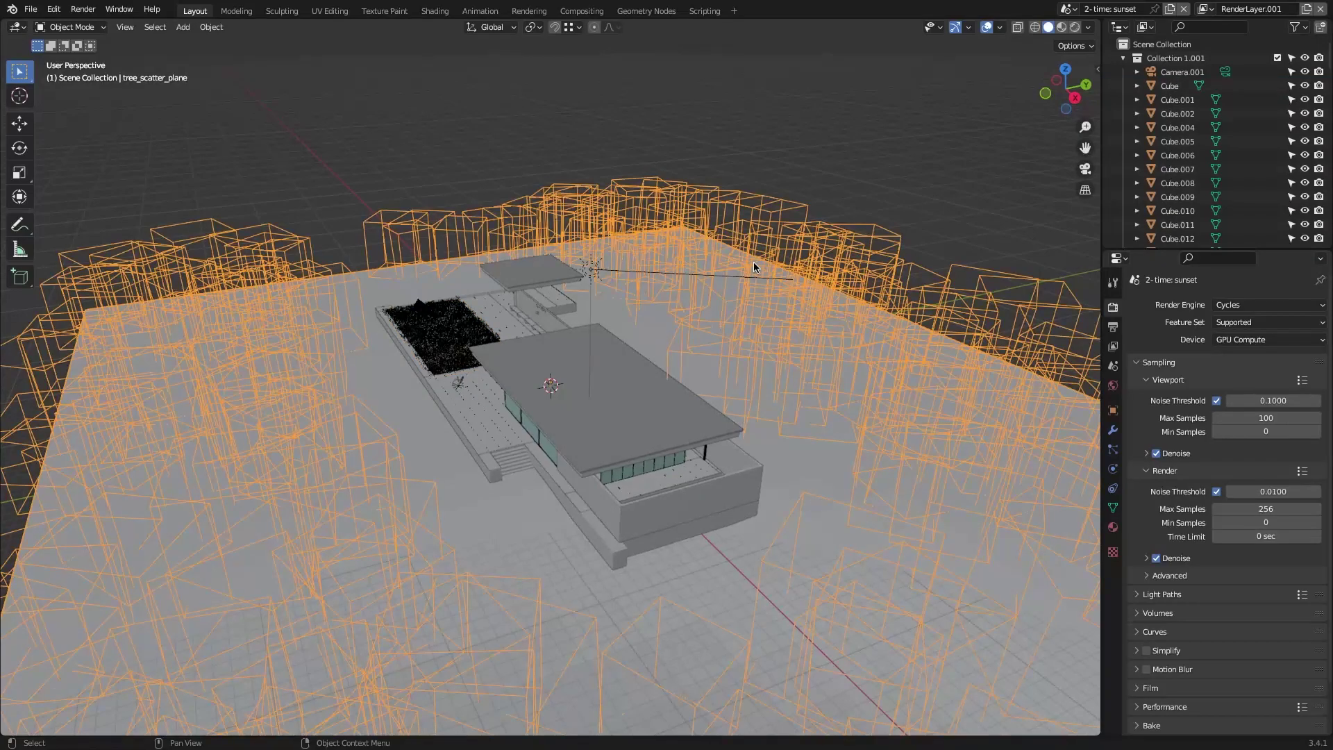
{"action": "left_click", "coordinate": [1075, 27]}
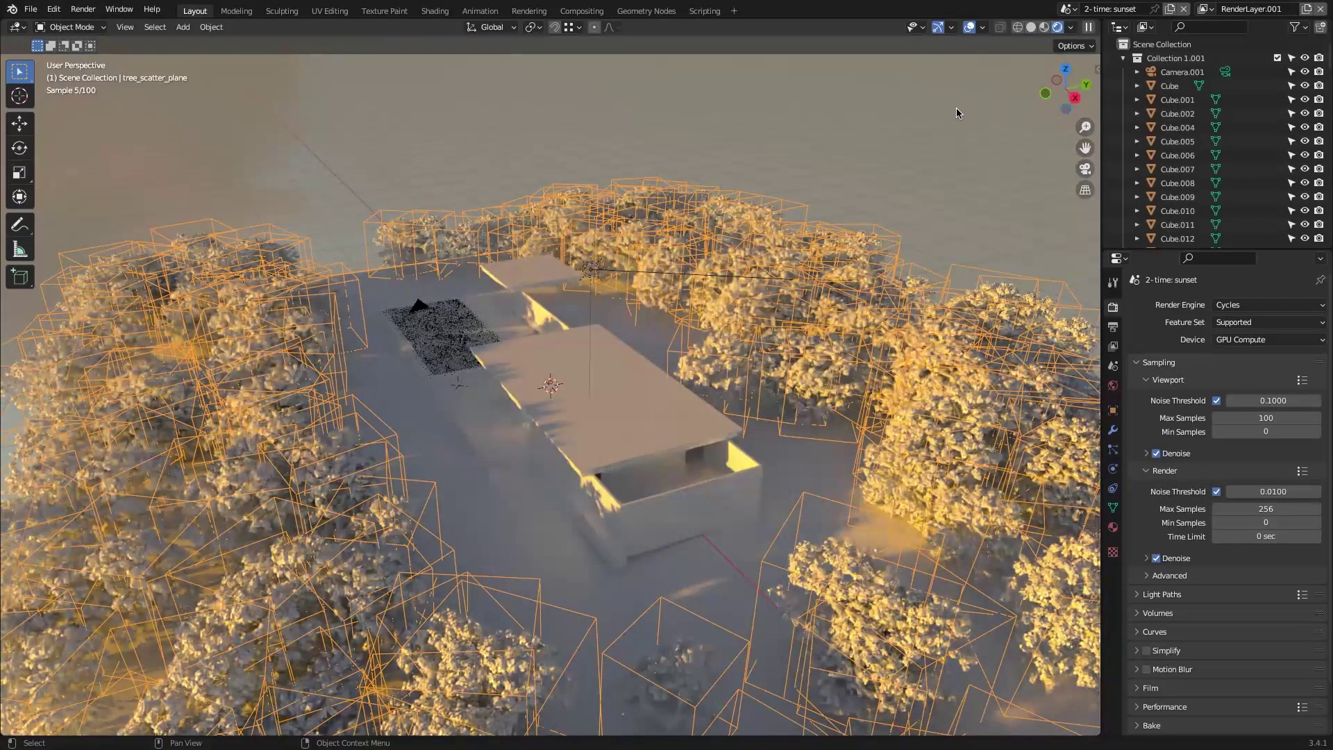
{"action": "left_click", "coordinate": [907, 148]}
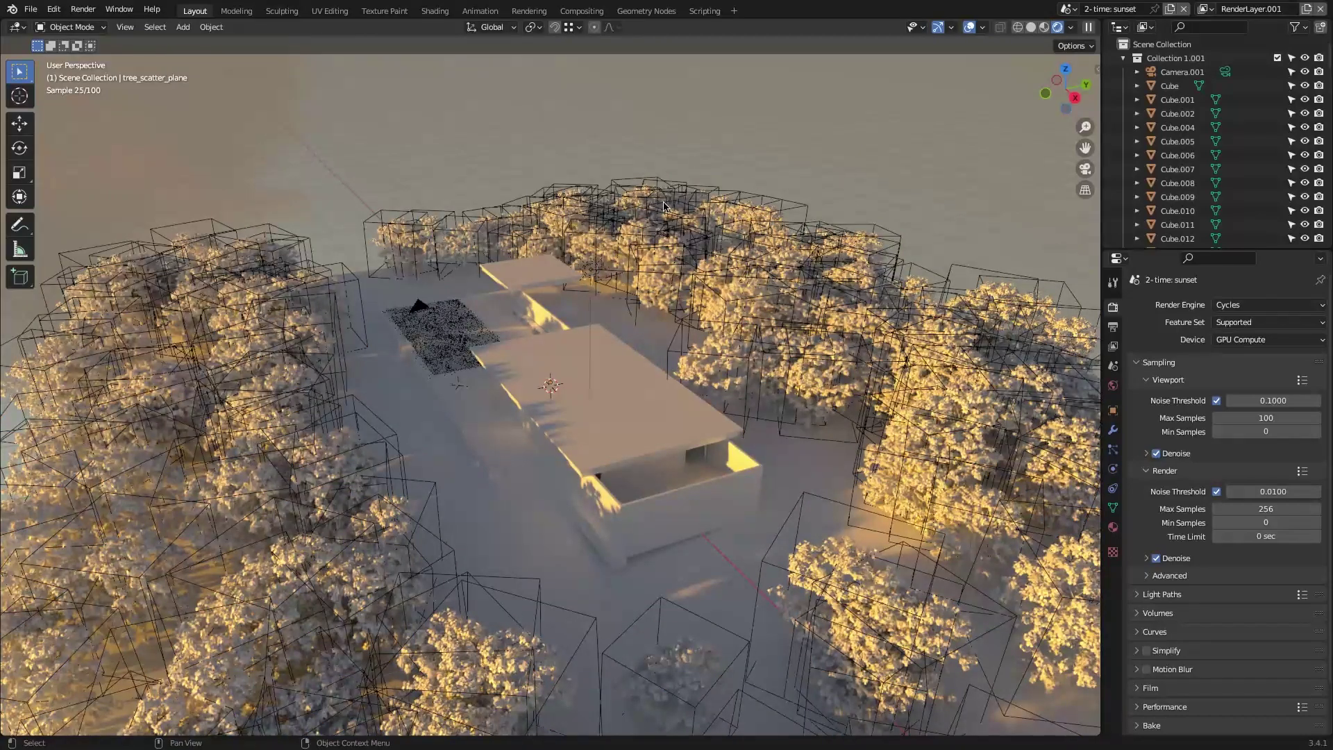
{"action": "mouse_move", "coordinate": [907, 149]}
{"action": "middle_mouse_down"}
{"action": "mouse_move", "coordinate": [639, 280]}
{"action": "mouse_move", "coordinate": [992, 264]}
{"action": "mouse_move", "coordinate": [803, 297]}
{"action": "middle_mouse_up"}
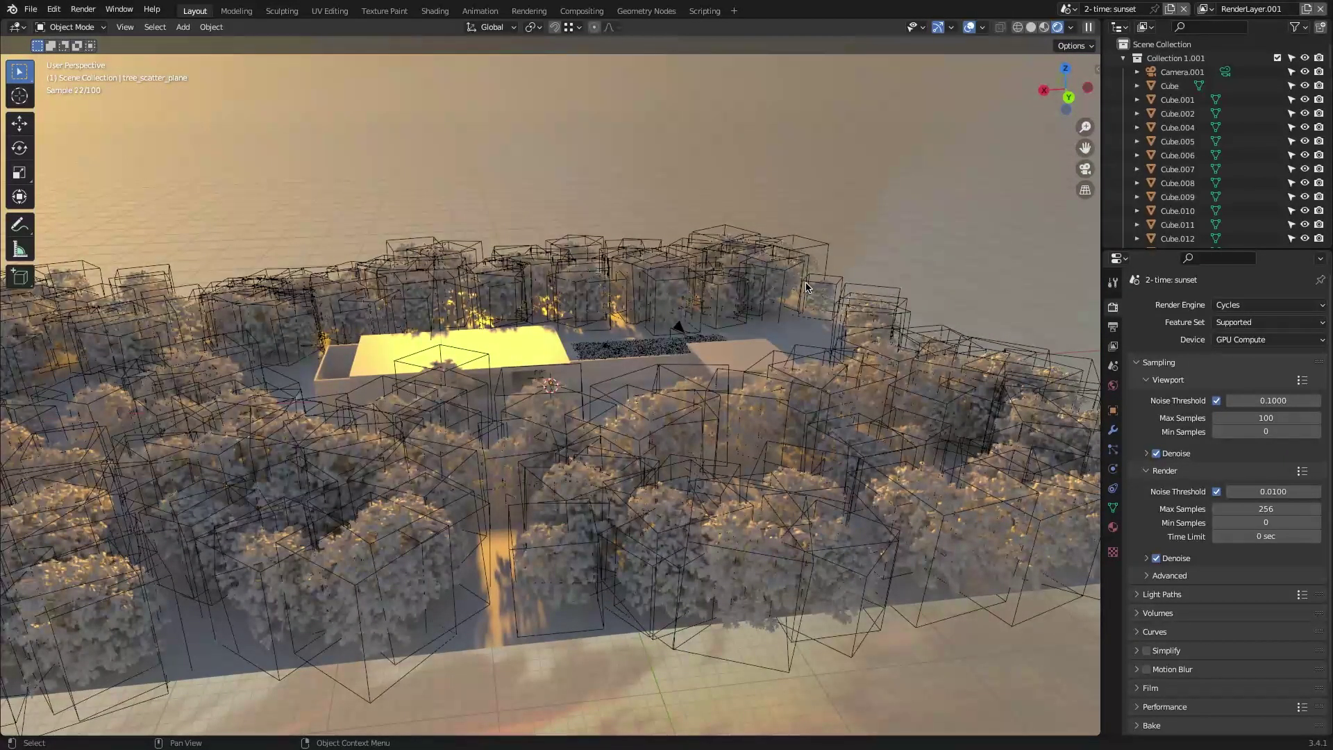
{"action": "key", "text": "KP_0"}
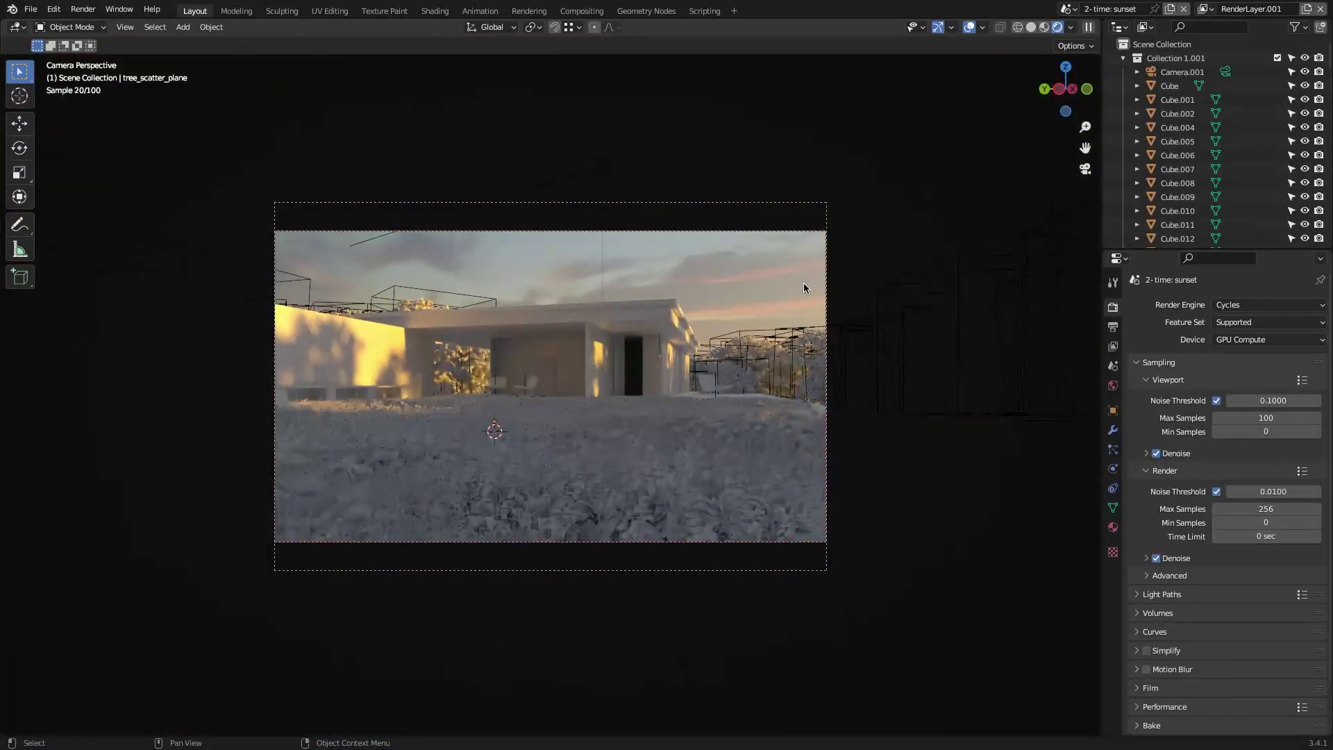
{"action": "key", "text": "F12"}
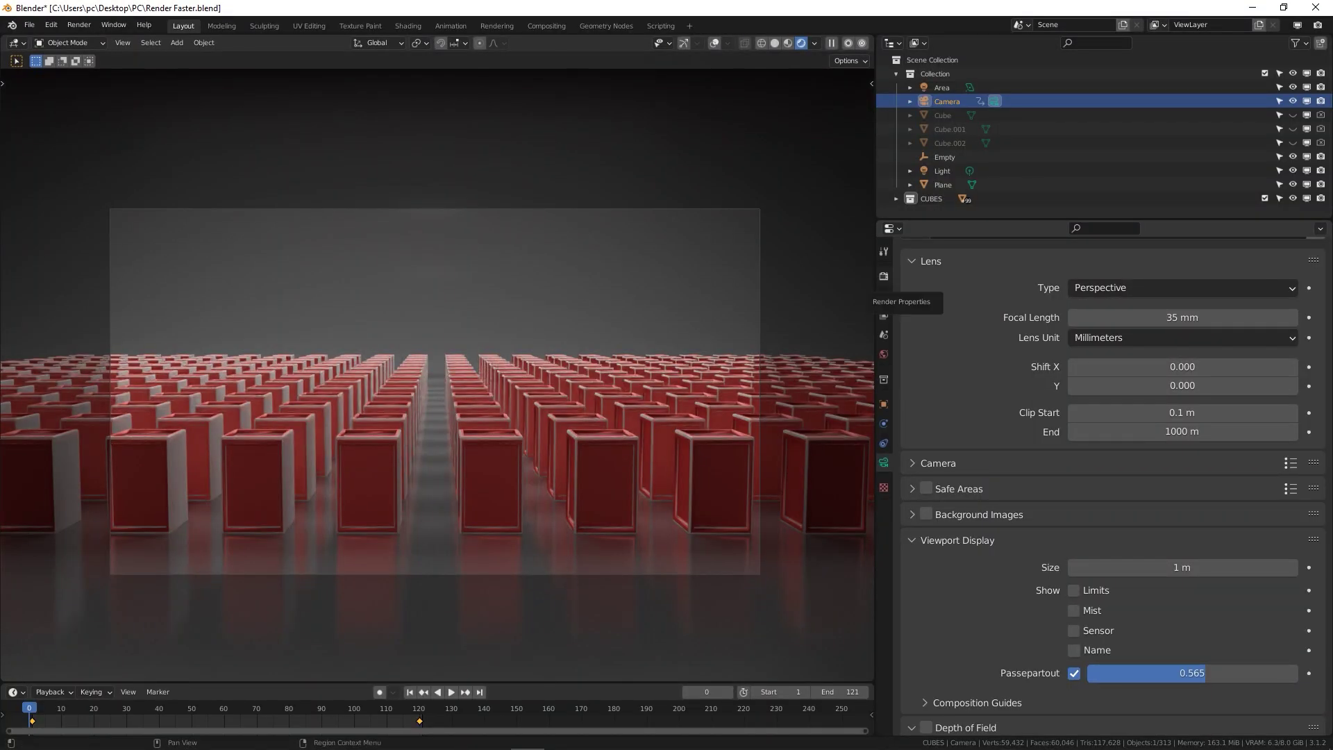
Enable Camera Culling under Simplify in the cube scene's render properties with a margin of 0.00
{"action": "left_click", "coordinate": [884, 275]}
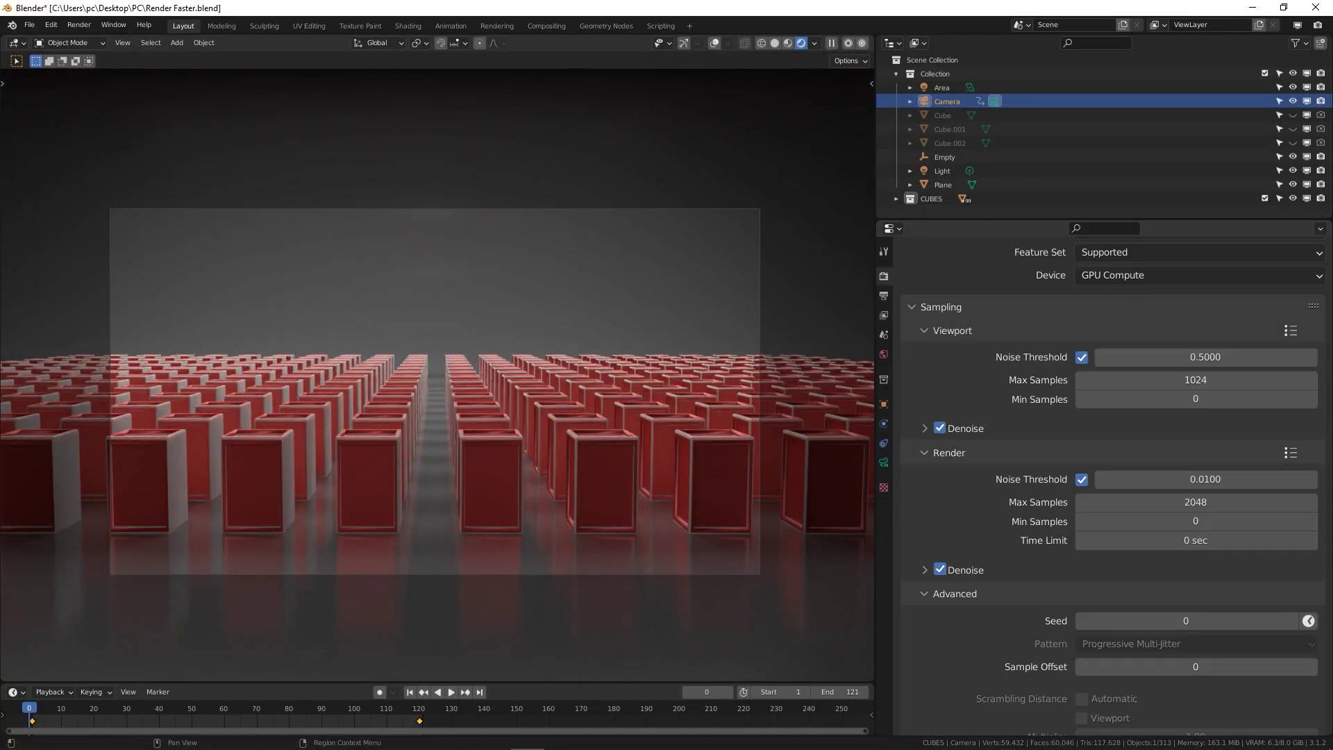
{"action": "scroll", "coordinate": [1111, 486], "scroll_direction": "down", "scroll_amount": 6}
{"action": "scroll", "coordinate": [1114, 486], "scroll_direction": "down", "scroll_amount": 14}
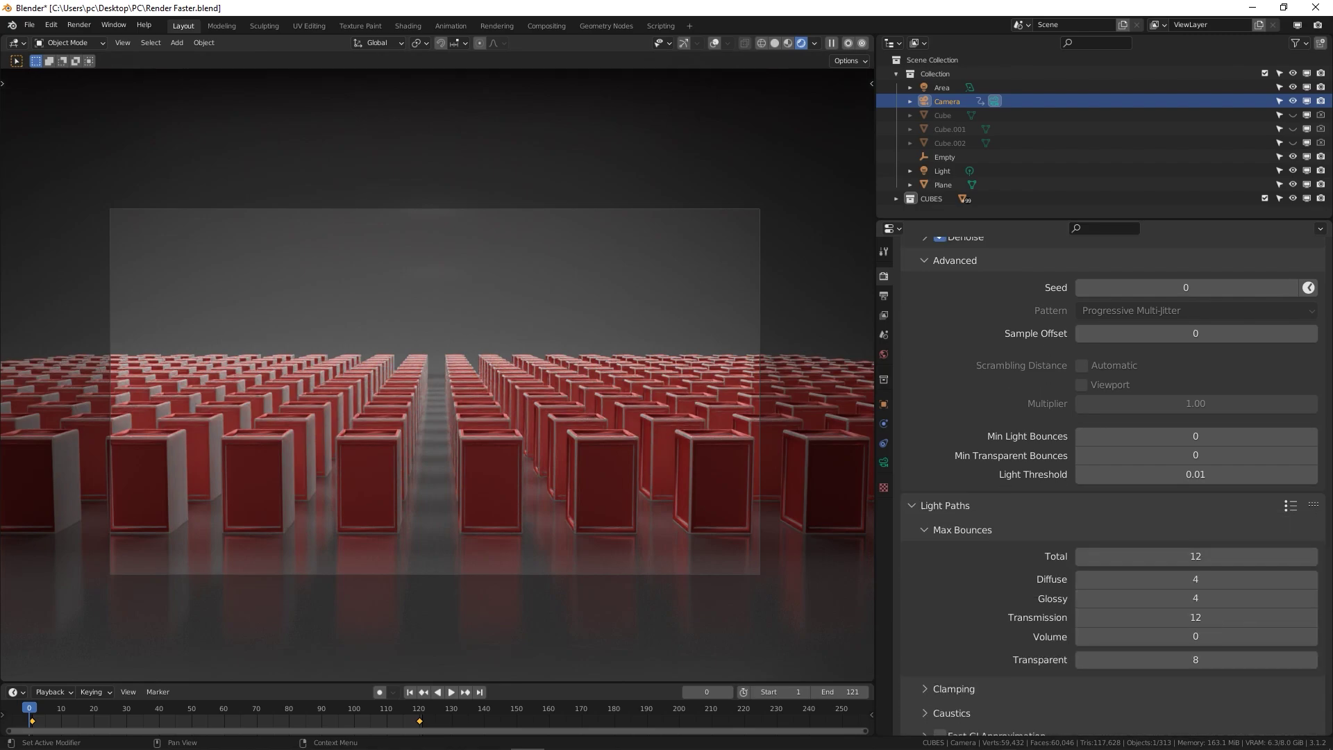
{"action": "scroll", "coordinate": [1114, 486], "scroll_direction": "down", "scroll_amount": 2}
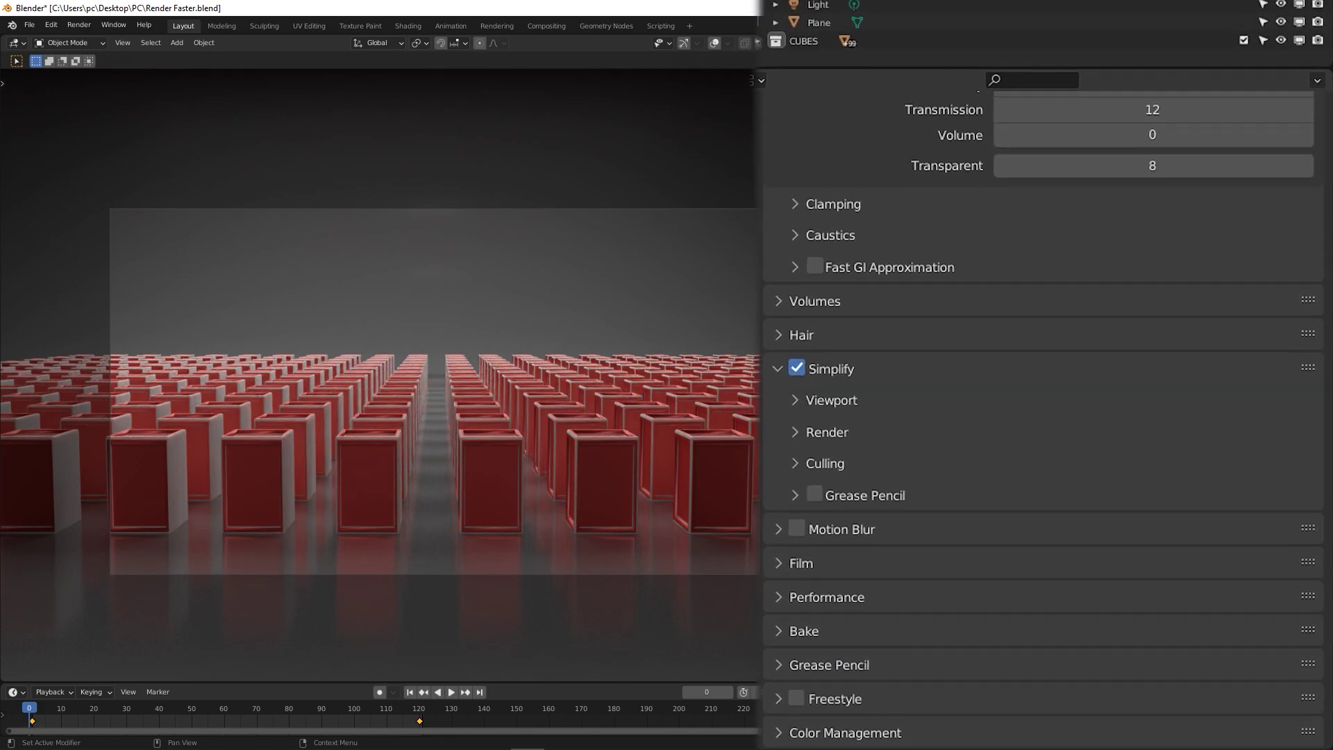
{"action": "left_click", "coordinate": [825, 463]}
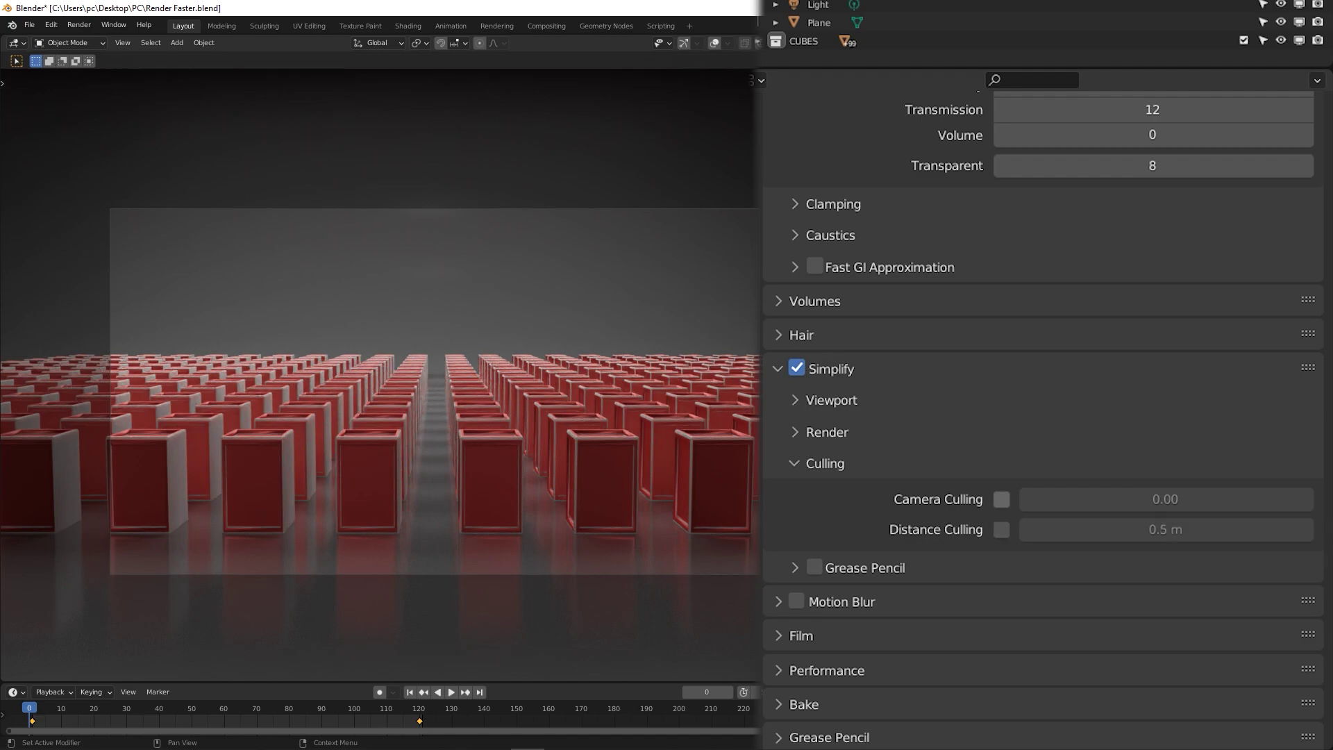
{"action": "left_click", "coordinate": [1001, 499]}
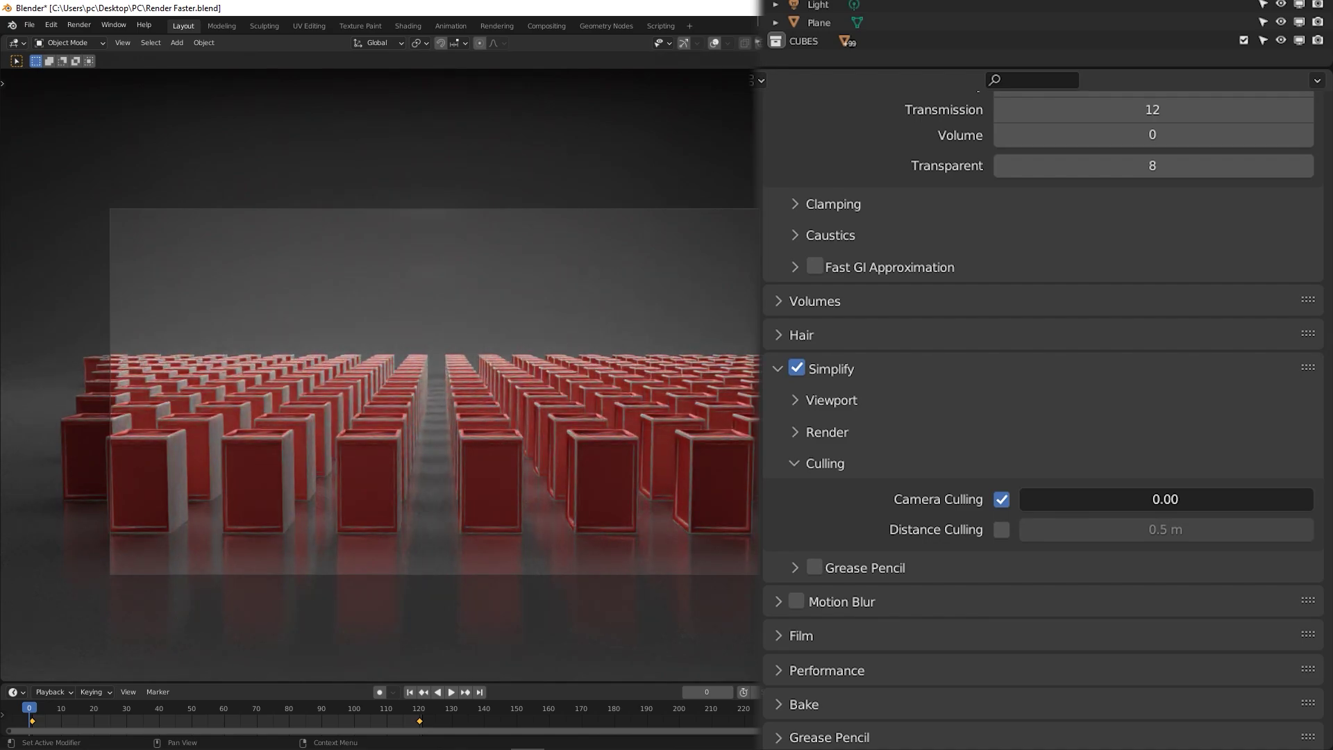
{"action": "left_click_drag", "start_coordinate": [1165, 499], "coordinate": [1110, 499]}
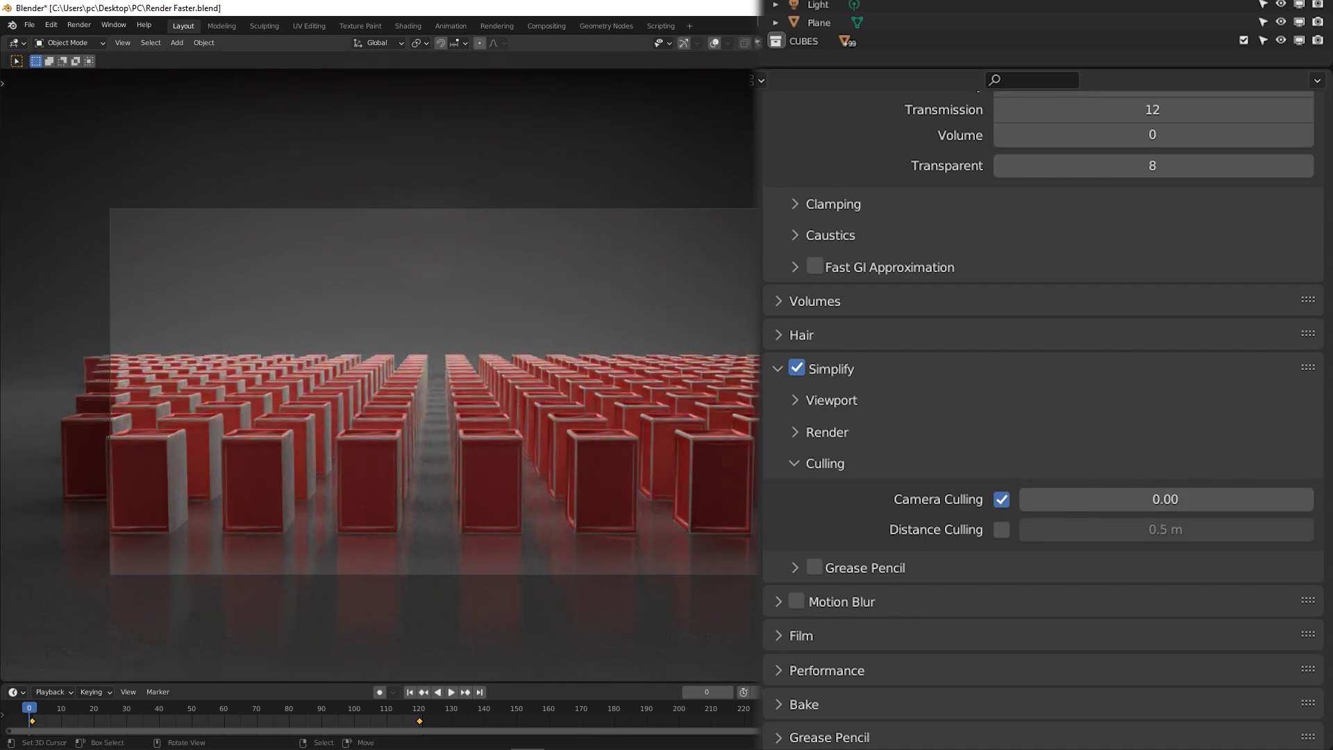
Reduce the Distance Culling value for the cube scene to 68 m
{"action": "scroll", "coordinate": [416, 375], "scroll_direction": "down", "scroll_amount": 3}
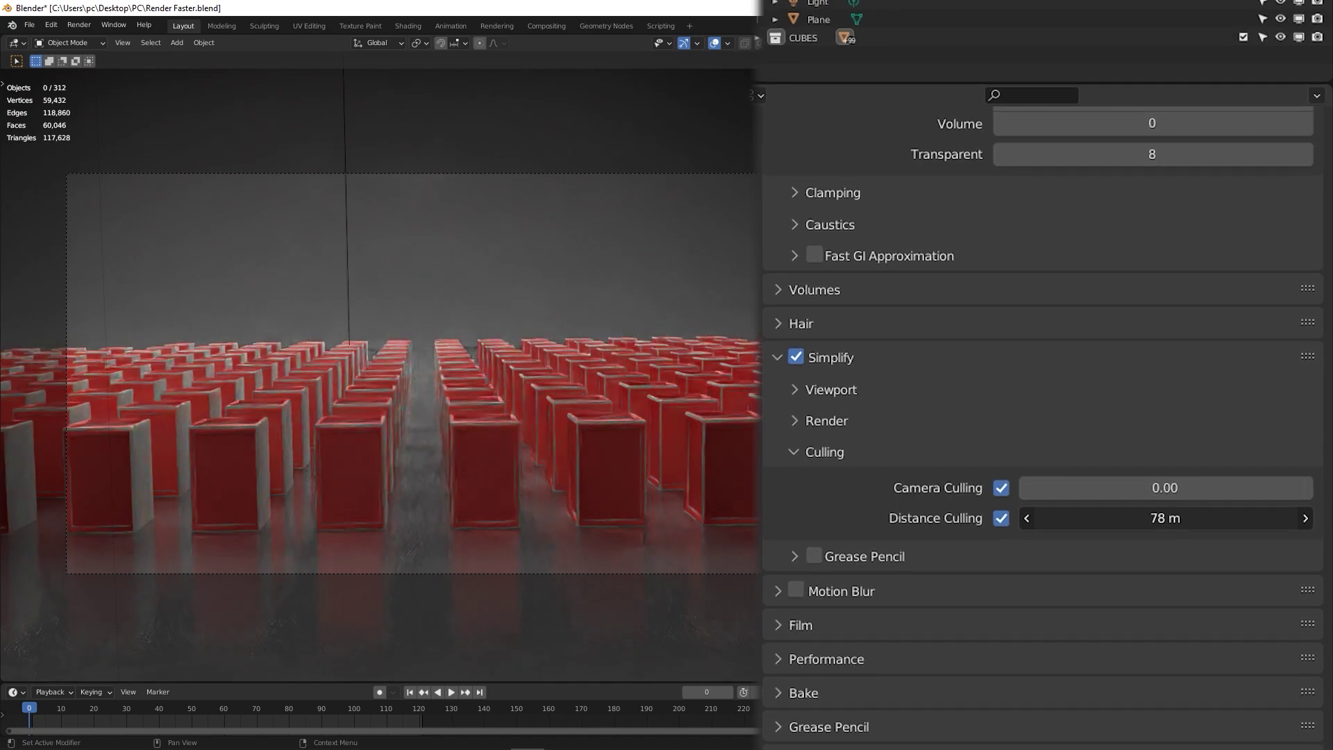
{"action": "left_click_drag", "start_coordinate": [1165, 518], "coordinate": [1094, 518]}
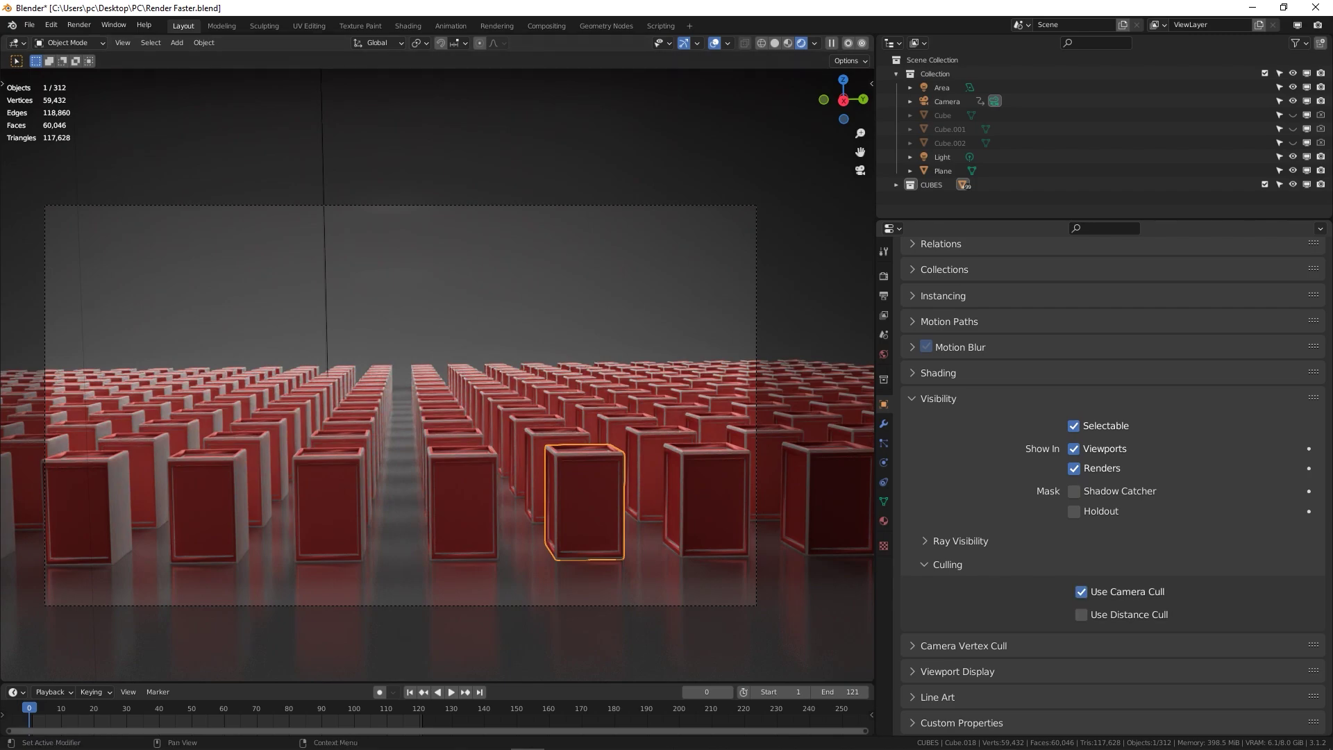
Select the front cubes one after another and switch on Use Camera Cull in the visibility settings of each
{"action": "left_click", "coordinate": [706, 500]}
{"action": "left_click", "coordinate": [1081, 591]}
{"action": "left_click", "coordinate": [462, 504]}
{"action": "left_click", "coordinate": [1081, 592]}
{"action": "left_click", "coordinate": [1081, 591]}
{"action": "left_click", "coordinate": [328, 503]}
{"action": "left_click", "coordinate": [1081, 592]}
{"action": "left_click", "coordinate": [1081, 591]}
{"action": "left_click", "coordinate": [208, 507]}
{"action": "left_click", "coordinate": [1081, 591]}
{"action": "left_click", "coordinate": [454, 480]}
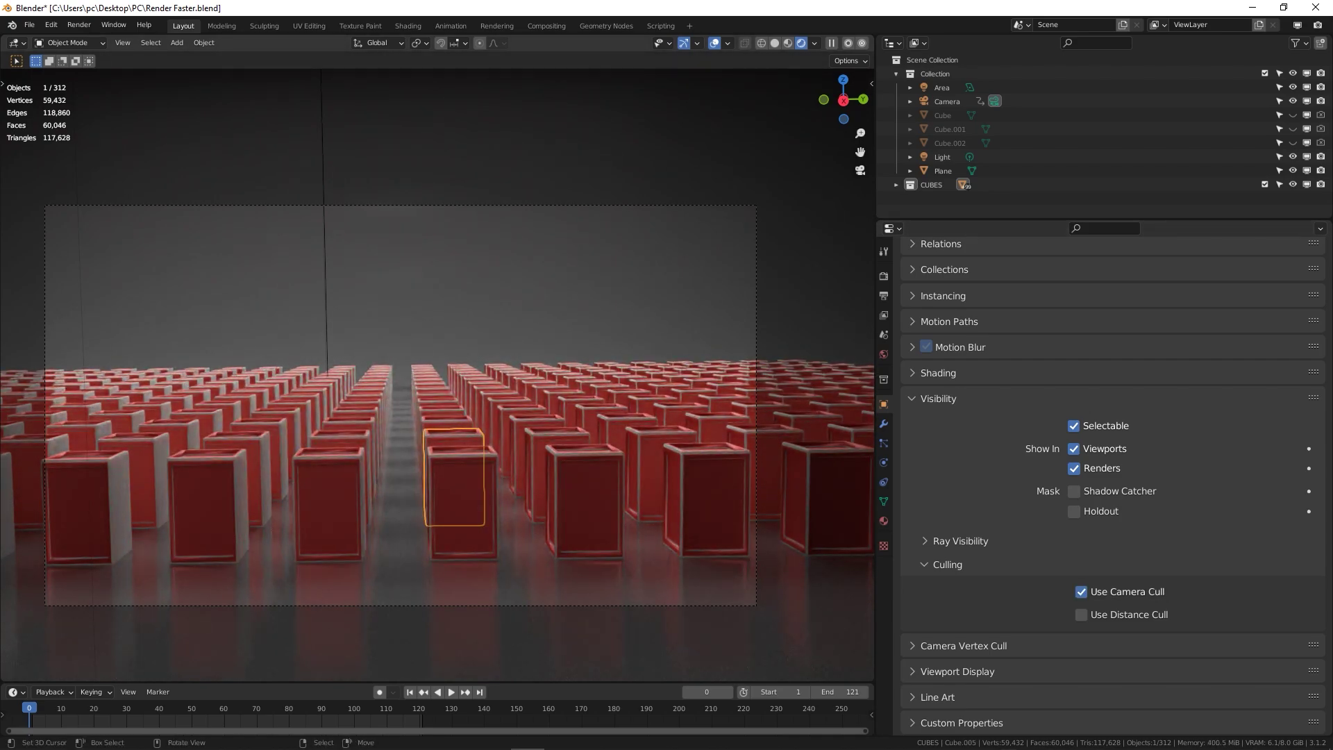
Select the CUBES collection in the outliner
{"action": "right_click", "coordinate": [931, 185]}
{"action": "left_click", "coordinate": [931, 188]}
{"action": "scroll", "coordinate": [417, 382], "scroll_direction": "down", "scroll_amount": 3}
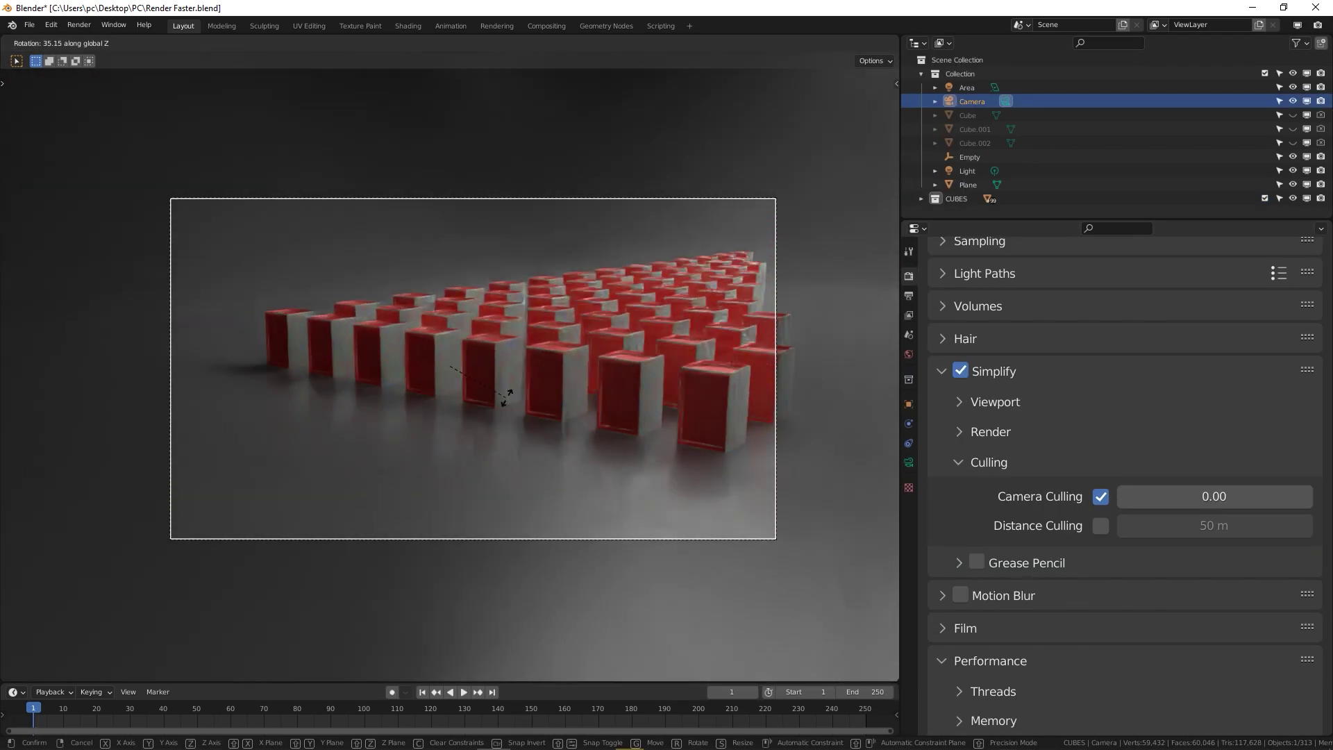
Rotate the camera about the global Z axis and move it along its local Z axis to test the culling
{"action": "key", "text": "Return"}
{"action": "key", "text": "g"}
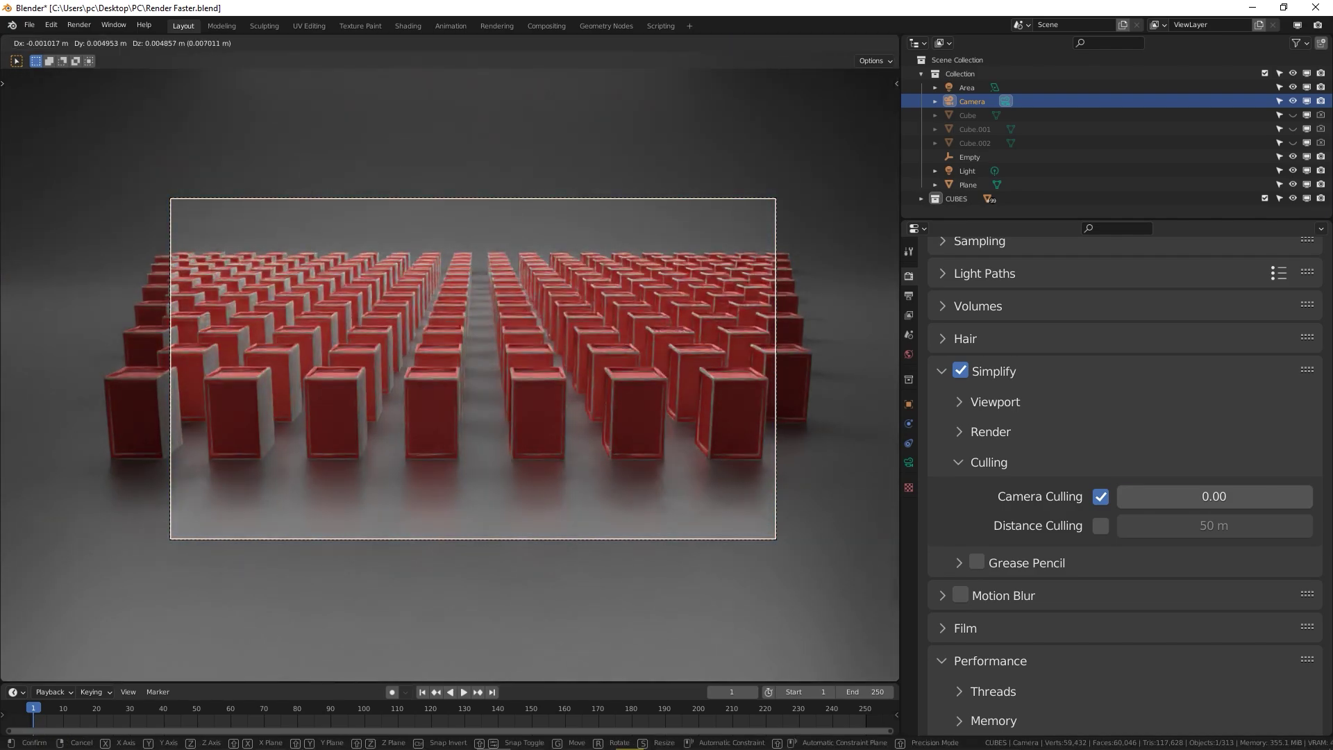
{"action": "key", "text": "z"}
{"action": "key", "text": "z"}
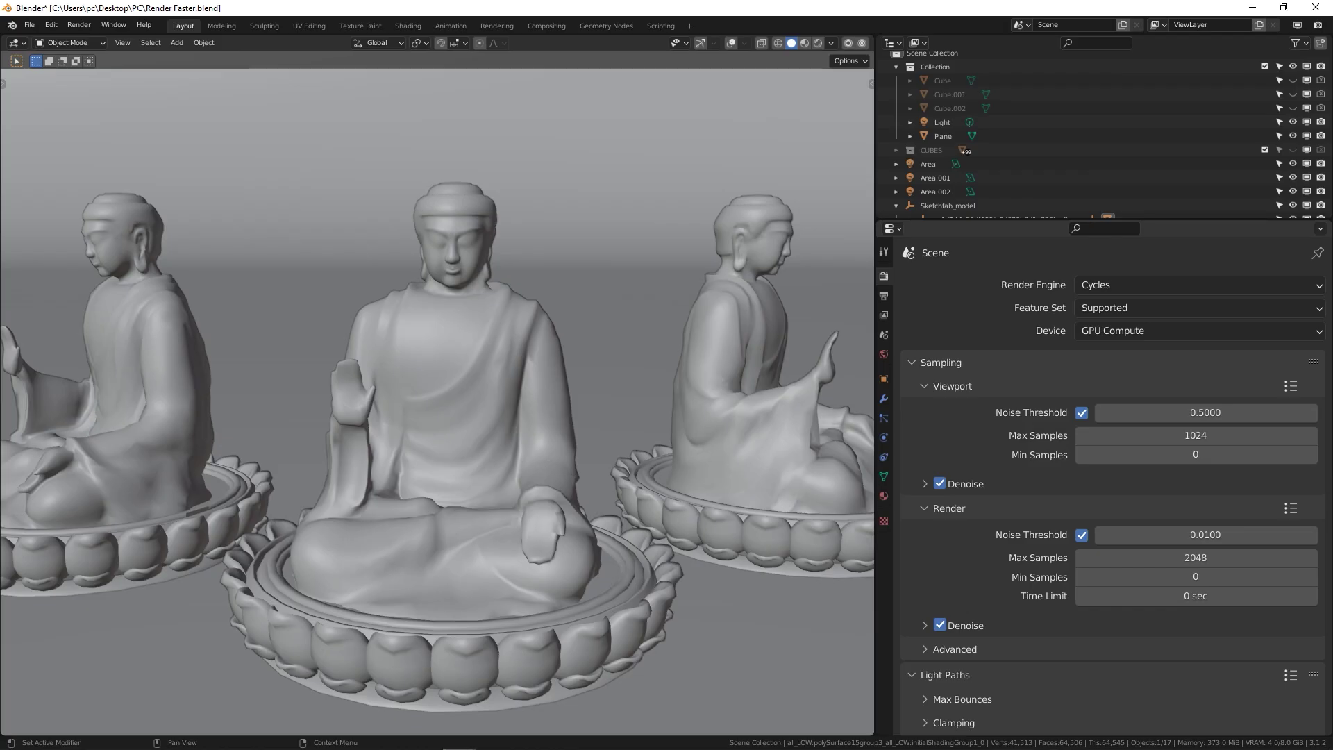
Collapse Culling and expand the Viewport and Render settings under Simplify for the Buddha statue scene
{"action": "scroll", "coordinate": [1111, 486], "scroll_direction": "down", "scroll_amount": 10}
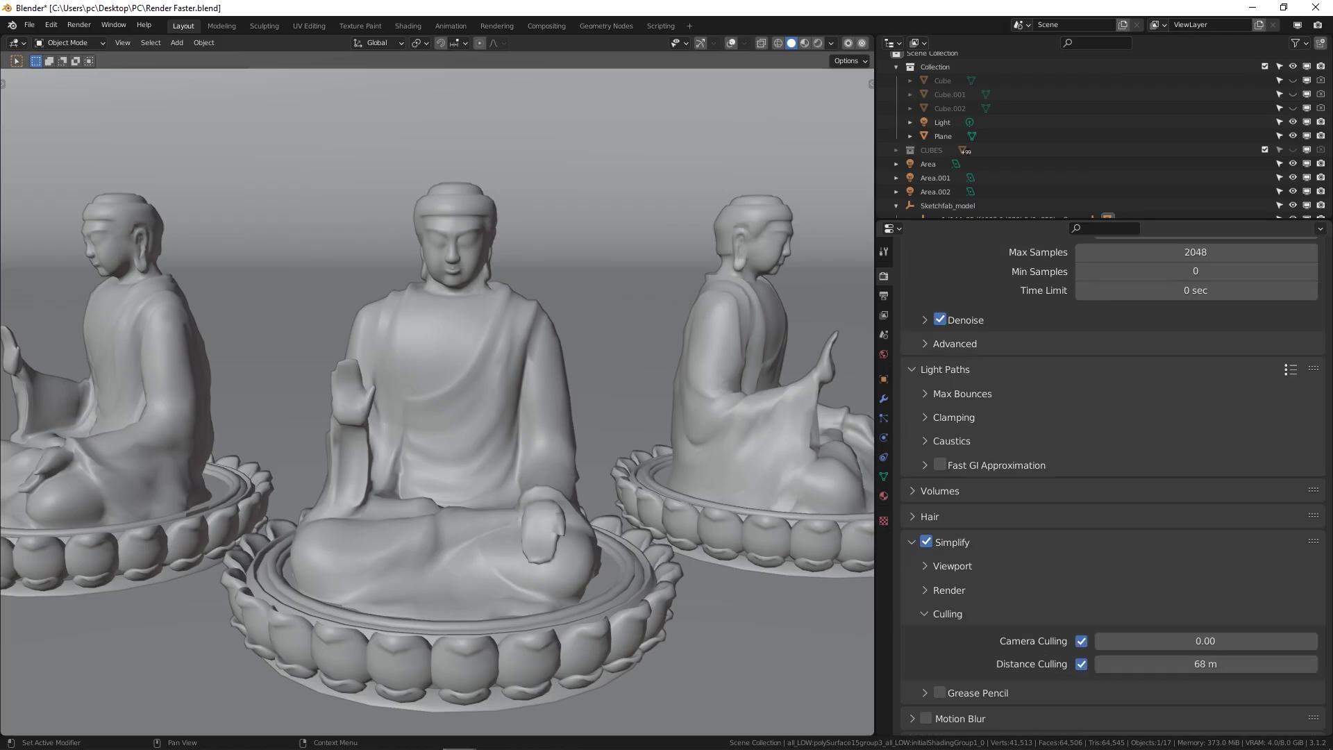
{"action": "scroll", "coordinate": [1111, 486], "scroll_direction": "down", "scroll_amount": 4}
{"action": "left_click", "coordinate": [948, 502]}
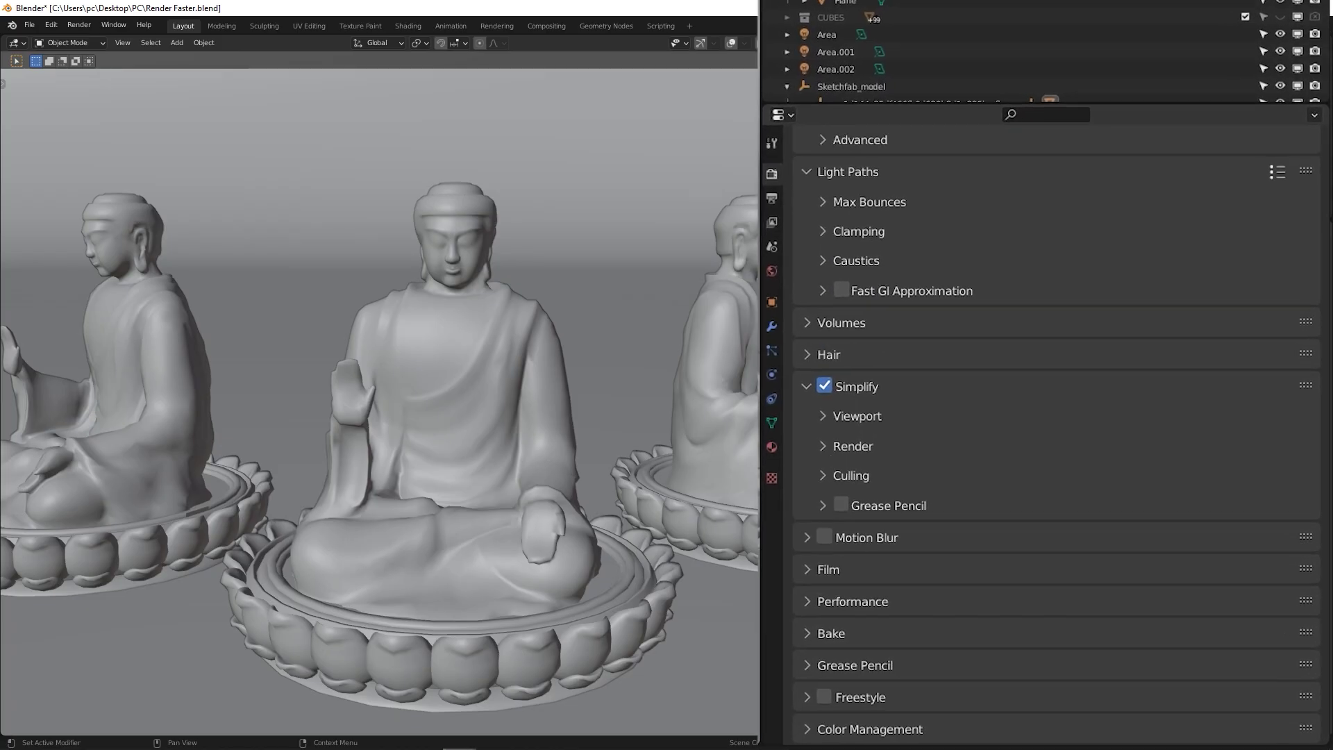
{"action": "left_click", "coordinate": [949, 495]}
{"action": "left_click", "coordinate": [799, 383]}
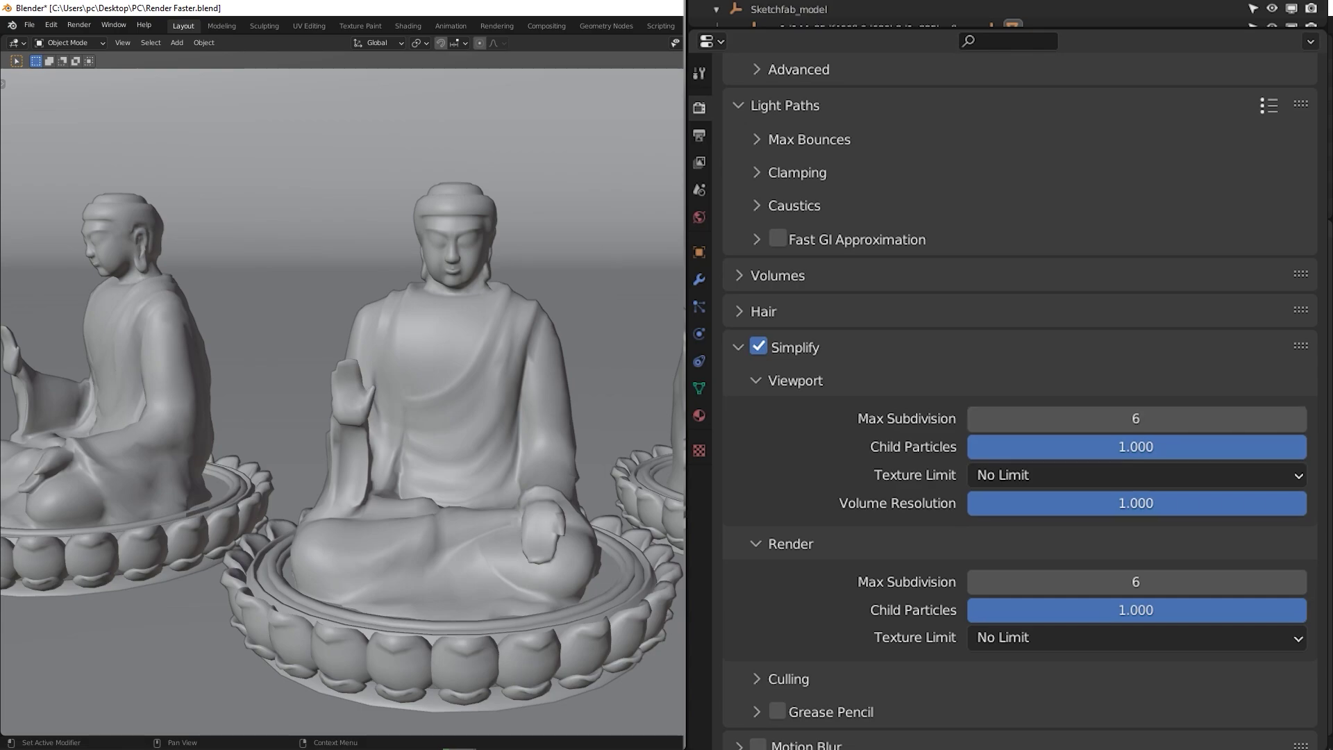
Set the Simplify viewport Texture Limit to 1024
{"action": "scroll", "coordinate": [1019, 405], "scroll_direction": "down", "scroll_amount": 1}
{"action": "left_click", "coordinate": [1136, 436]}
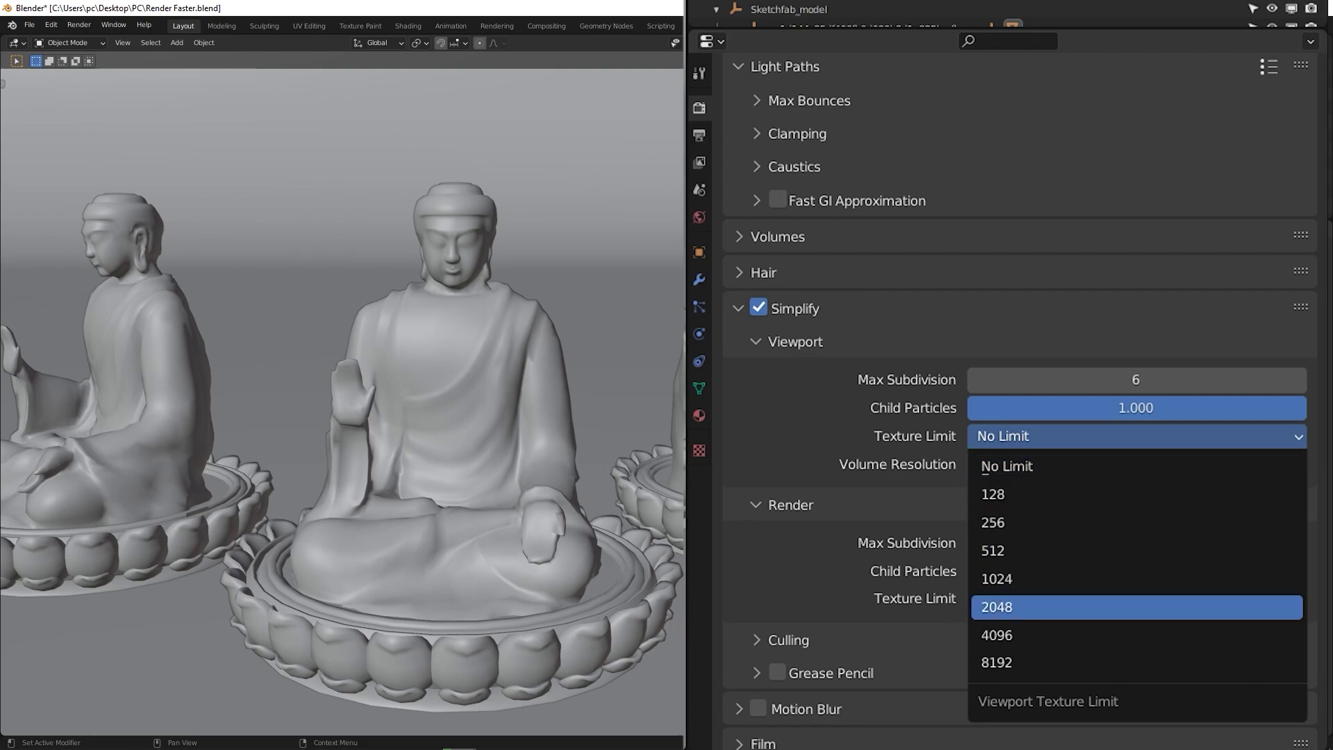
{"action": "left_click", "coordinate": [997, 578]}
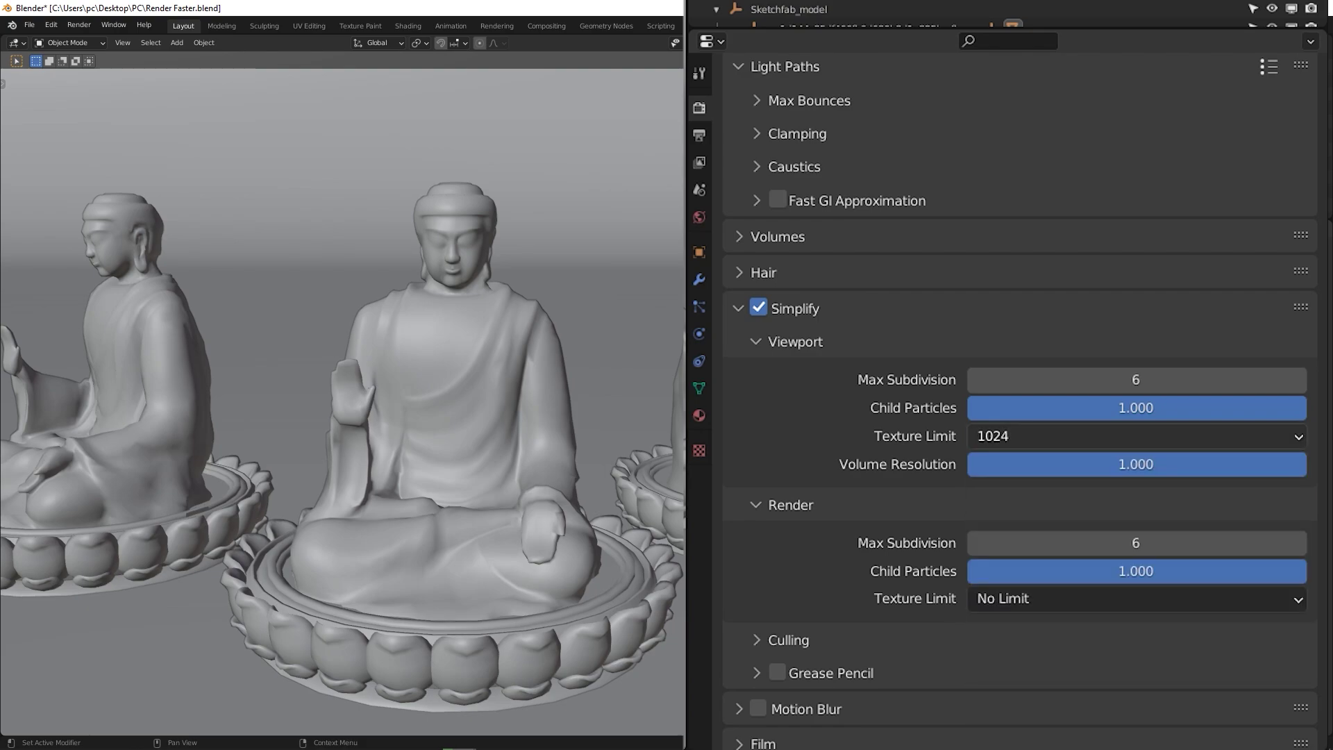
Lower the Simplify render Max Subdivision to 2, and raise it again to 4
{"action": "scroll", "coordinate": [1138, 464], "scroll_direction": "down", "scroll_amount": 2}
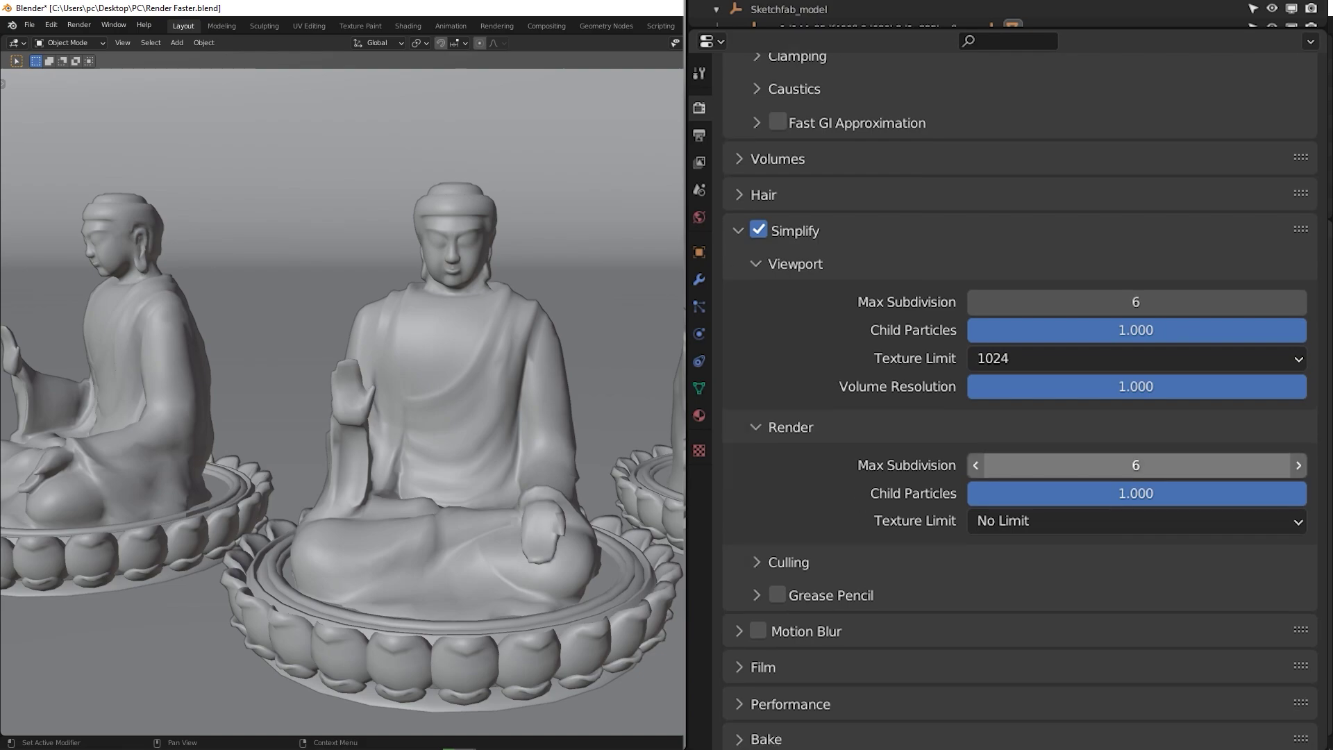
{"action": "left_click", "coordinate": [976, 465]}
{"action": "left_click", "coordinate": [976, 465]}
{"action": "left_click", "coordinate": [975, 465]}
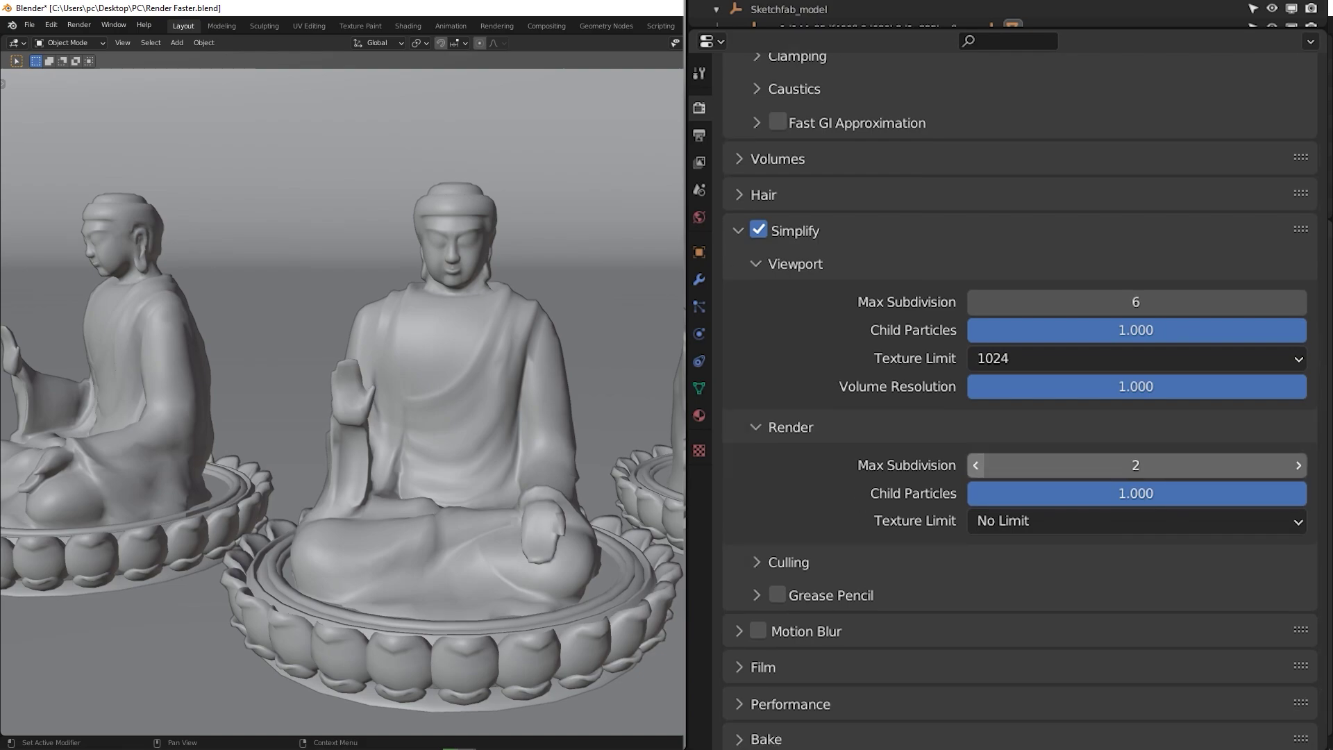
{"action": "left_click", "coordinate": [1299, 465]}
{"action": "left_click", "coordinate": [1298, 465]}
{"action": "left_click", "coordinate": [1298, 465]}
Go through the Simplify render Texture Limit options from 128 up to 8192
{"action": "left_click", "coordinate": [1137, 521]}
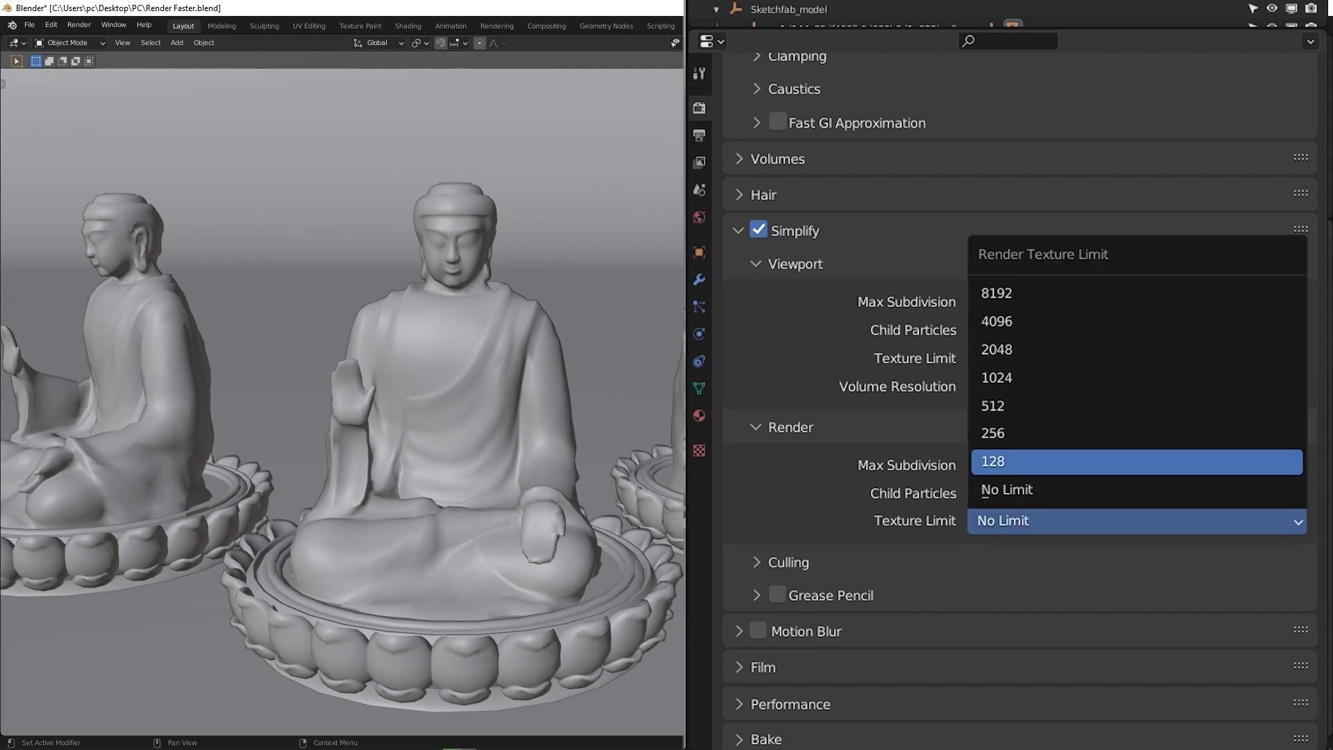
{"action": "key", "text": "Return"}
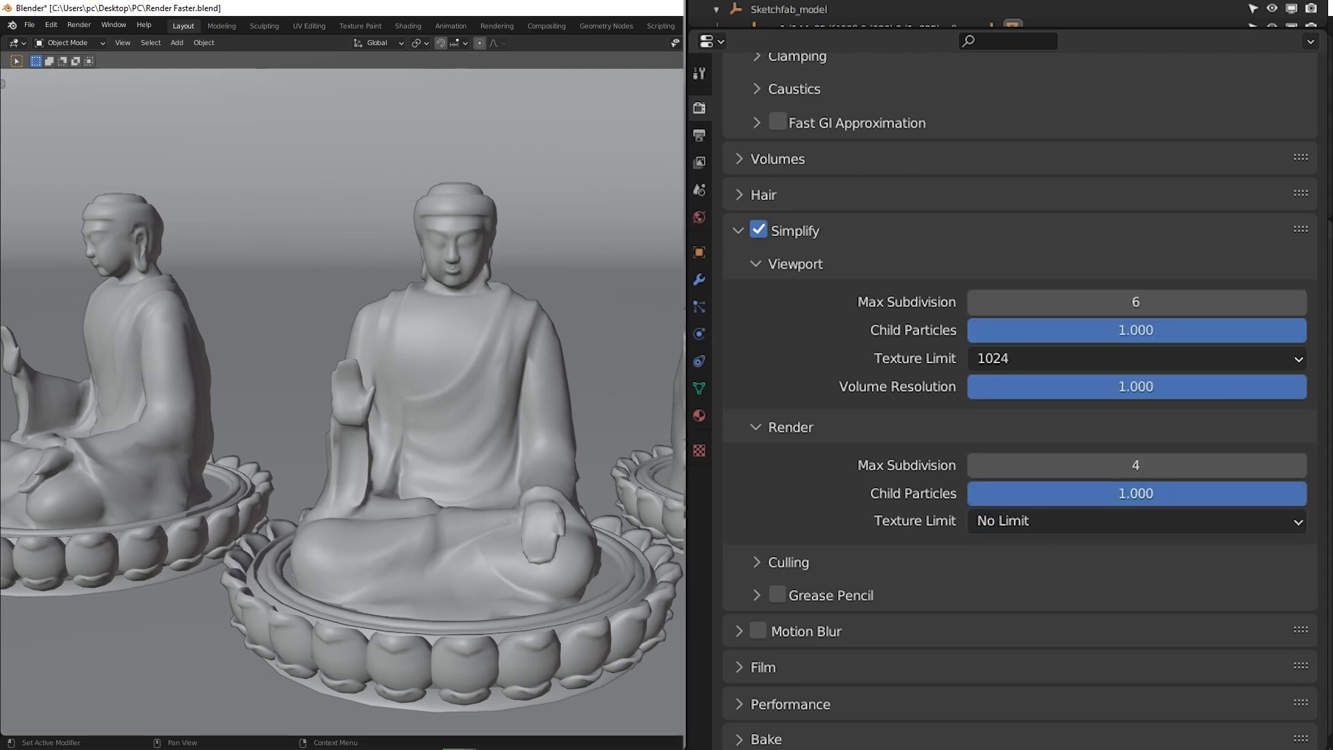
{"action": "left_click", "coordinate": [1298, 465]}
{"action": "left_click", "coordinate": [1137, 521]}
{"action": "key", "text": "Up"}
{"action": "key", "text": "Up"}
{"action": "key", "text": "Up"}
{"action": "key", "text": "Up"}
{"action": "key", "text": "Up"}
{"action": "key", "text": "Up"}
{"action": "key", "text": "Up"}
{"action": "key", "text": "Up"}
{"action": "key", "text": "Up"}
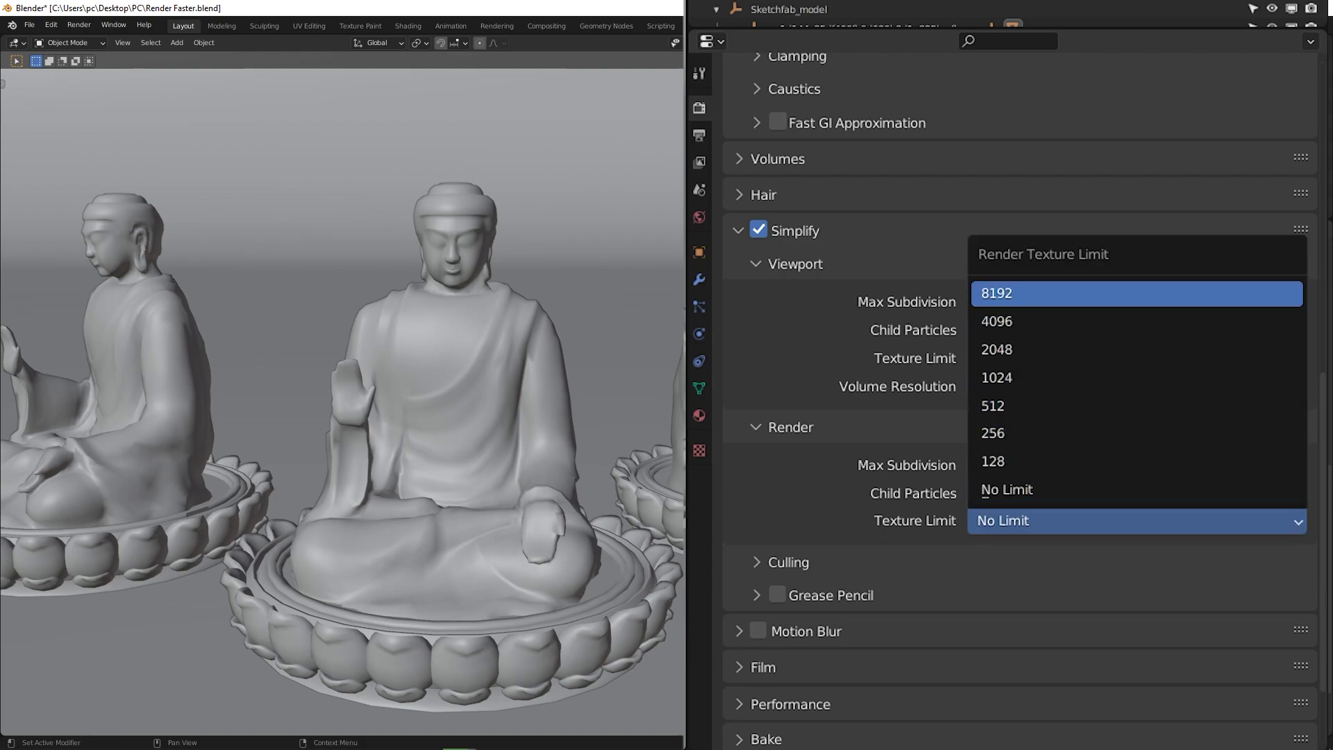
{"action": "key", "text": "Return"}
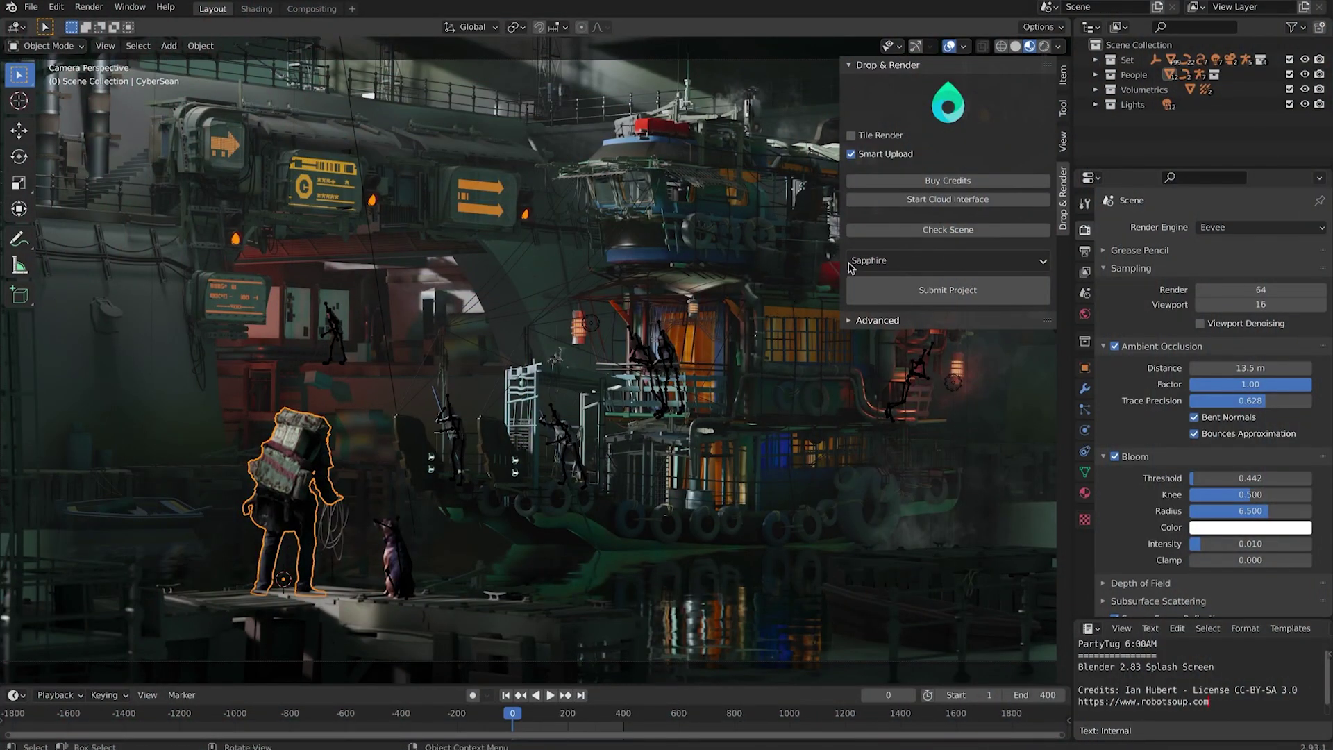
Run the Drop & Render scene check on the ship scene and start replacing the missing asset arrow.jpg
{"action": "left_click", "coordinate": [898, 231]}
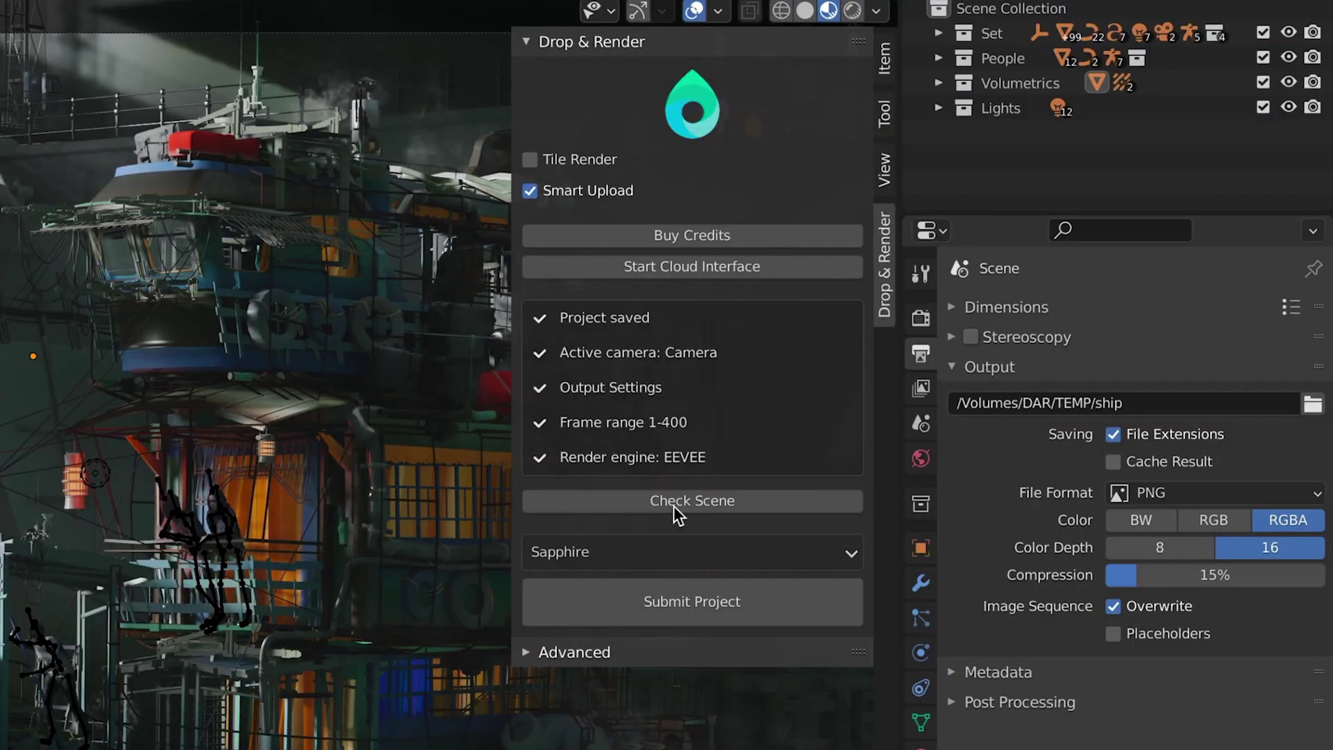
{"action": "left_click", "coordinate": [936, 343]}
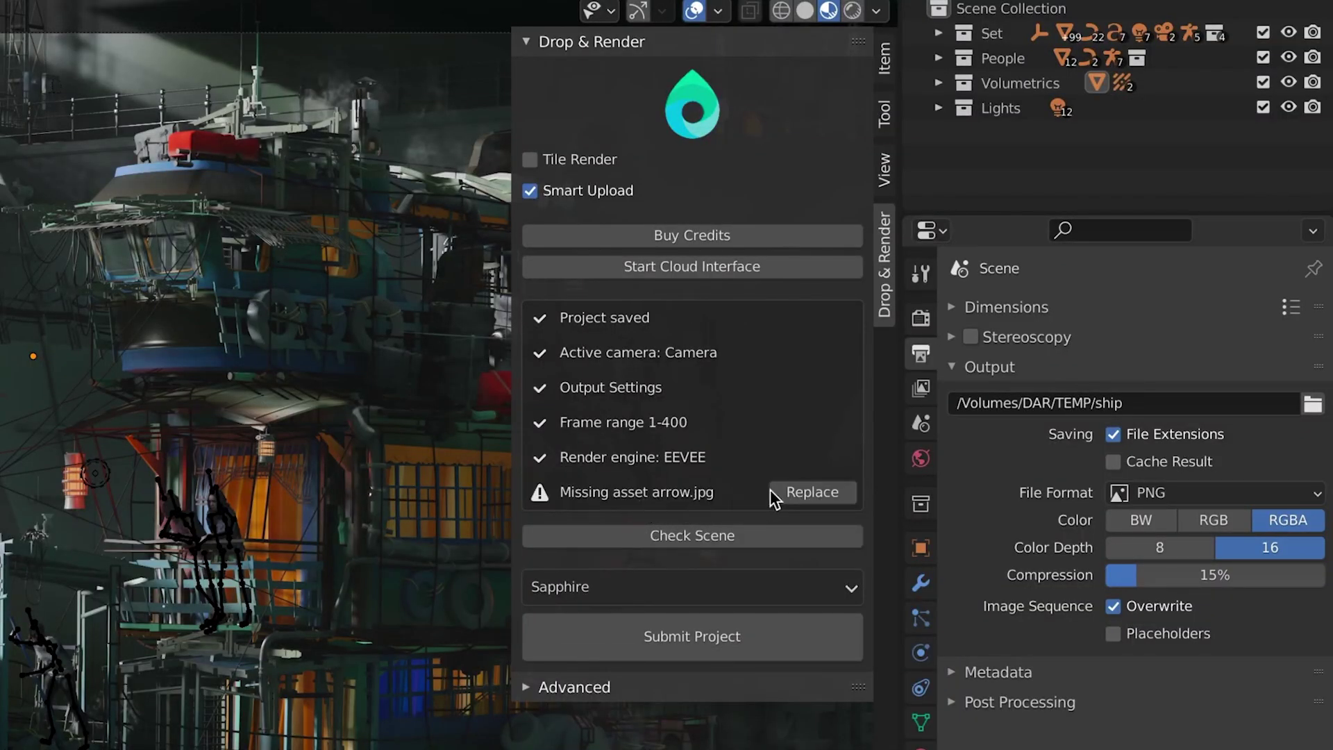
{"action": "left_click", "coordinate": [809, 491]}
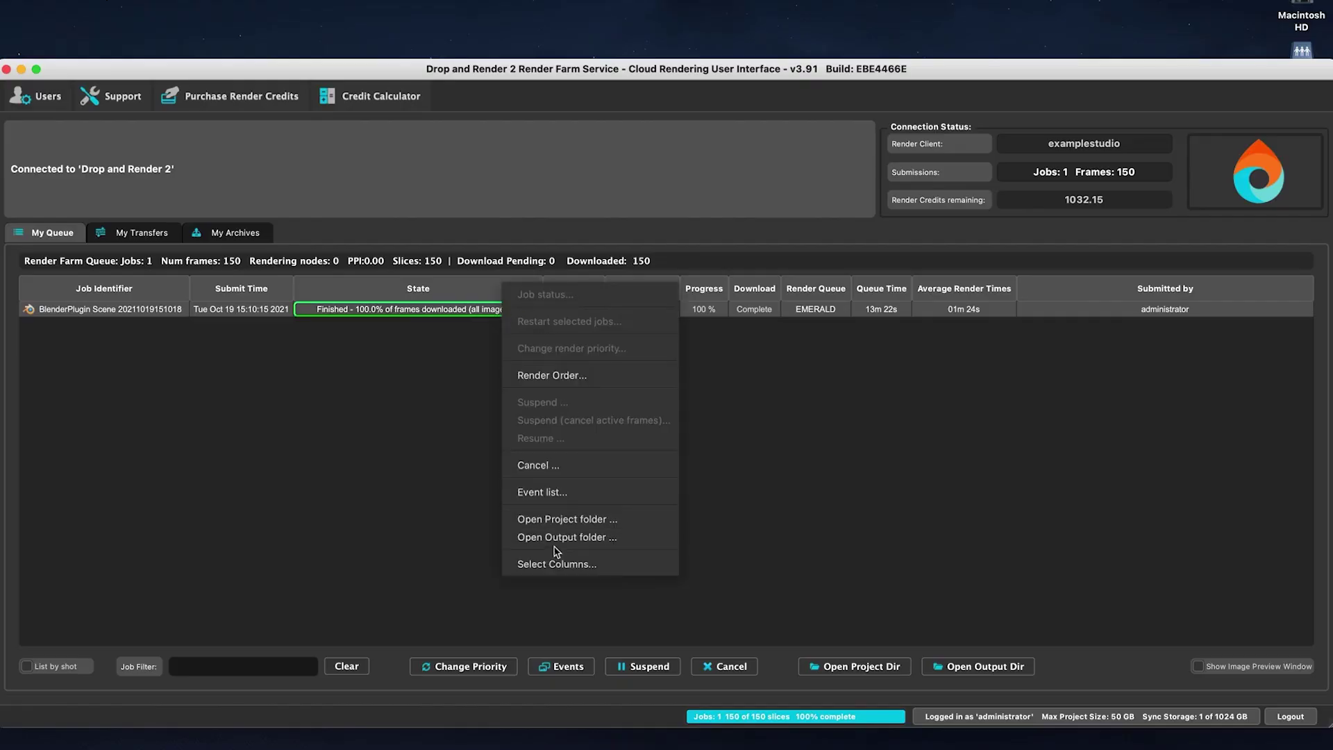
In the Drop and Render cloud interface, open the finished job's output folder and bring up the render account manager
{"action": "left_click", "coordinate": [556, 533]}
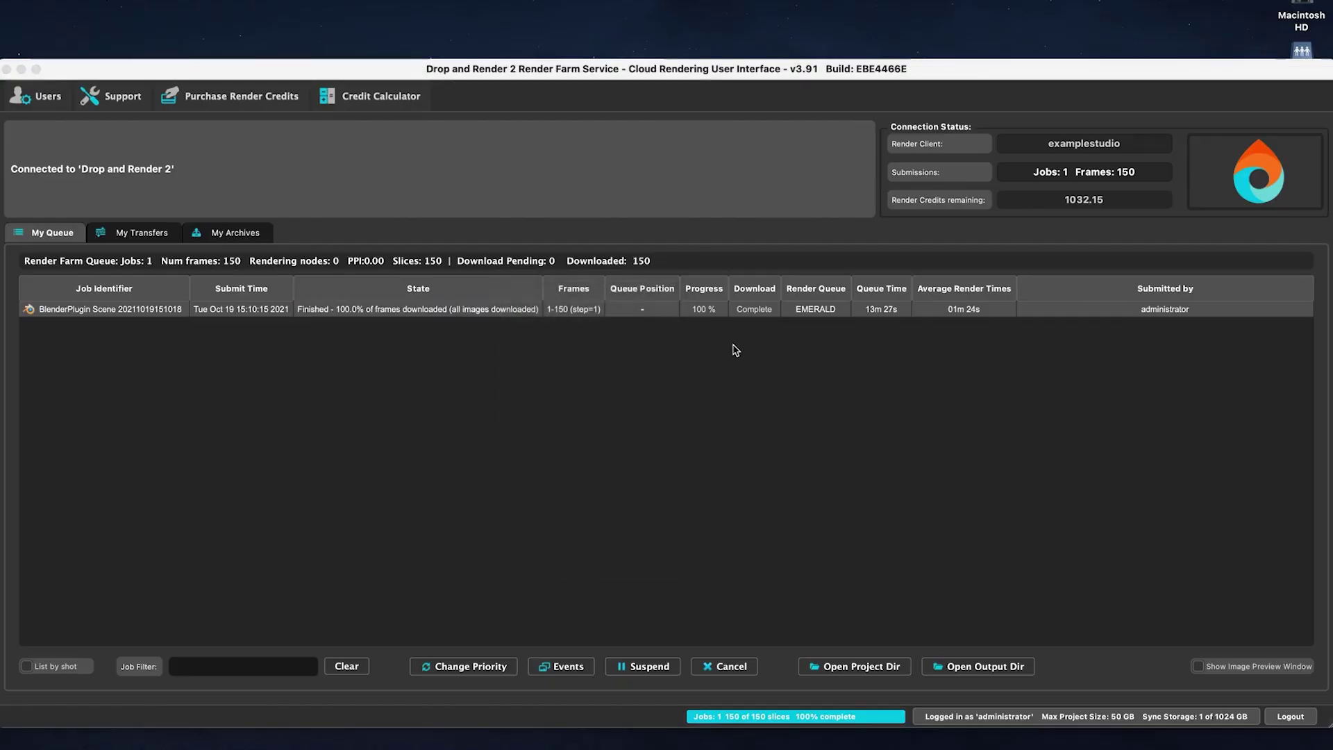
{"action": "scroll", "coordinate": [715, 276], "scroll_direction": "down", "scroll_amount": 5}
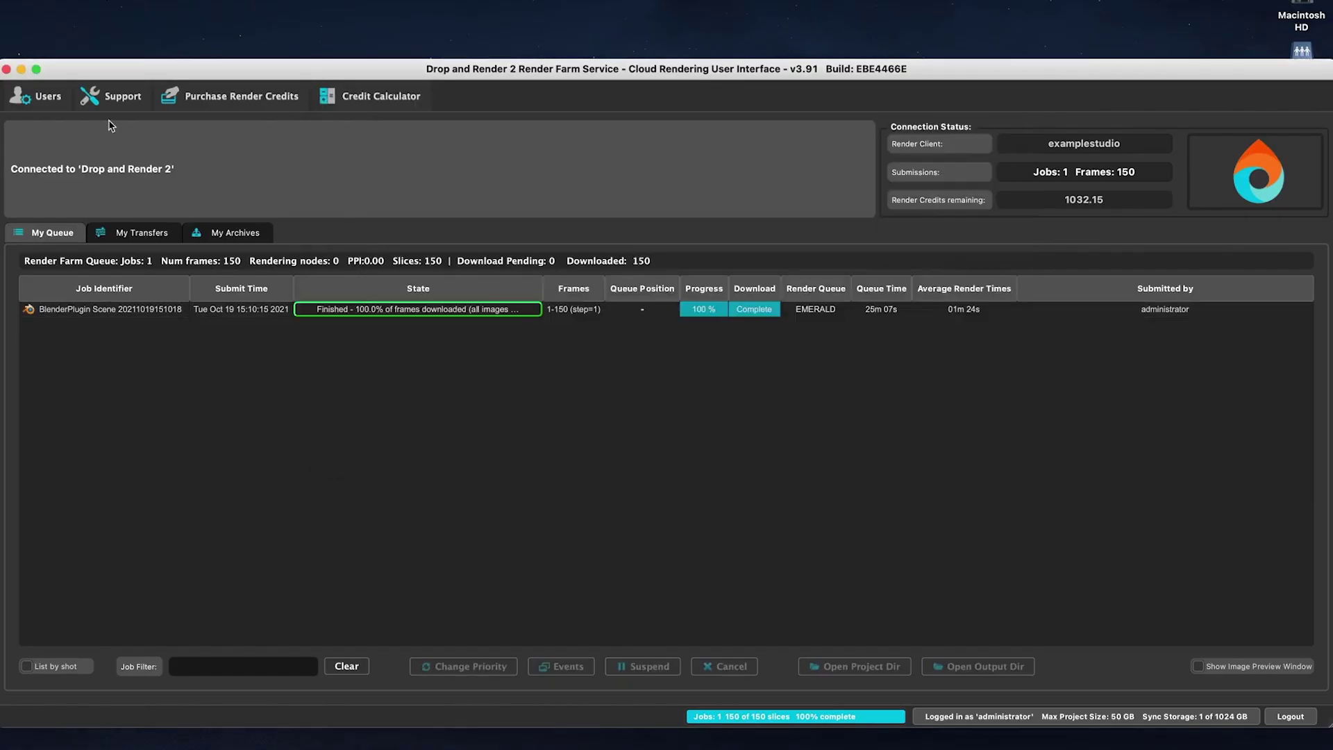
{"action": "left_click", "coordinate": [49, 97]}
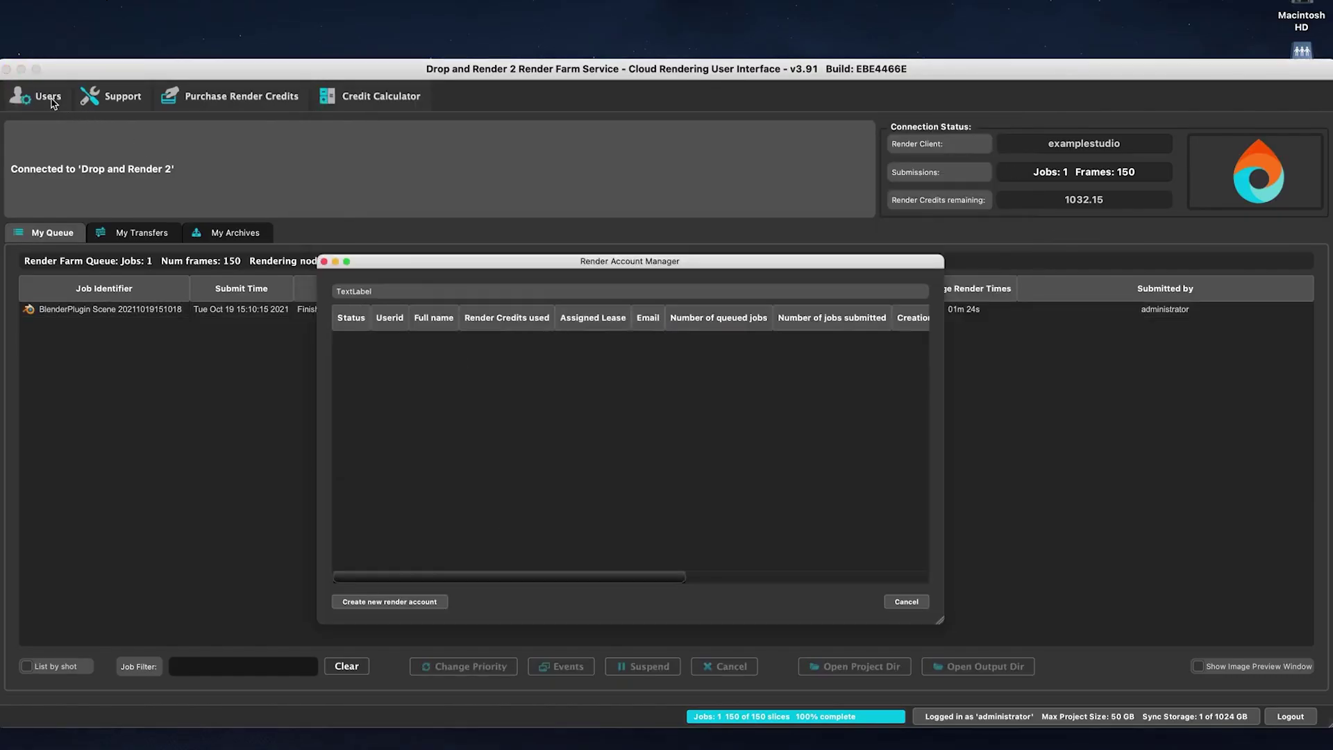
{"action": "left_click_drag", "start_coordinate": [439, 357], "coordinate": [495, 389]}
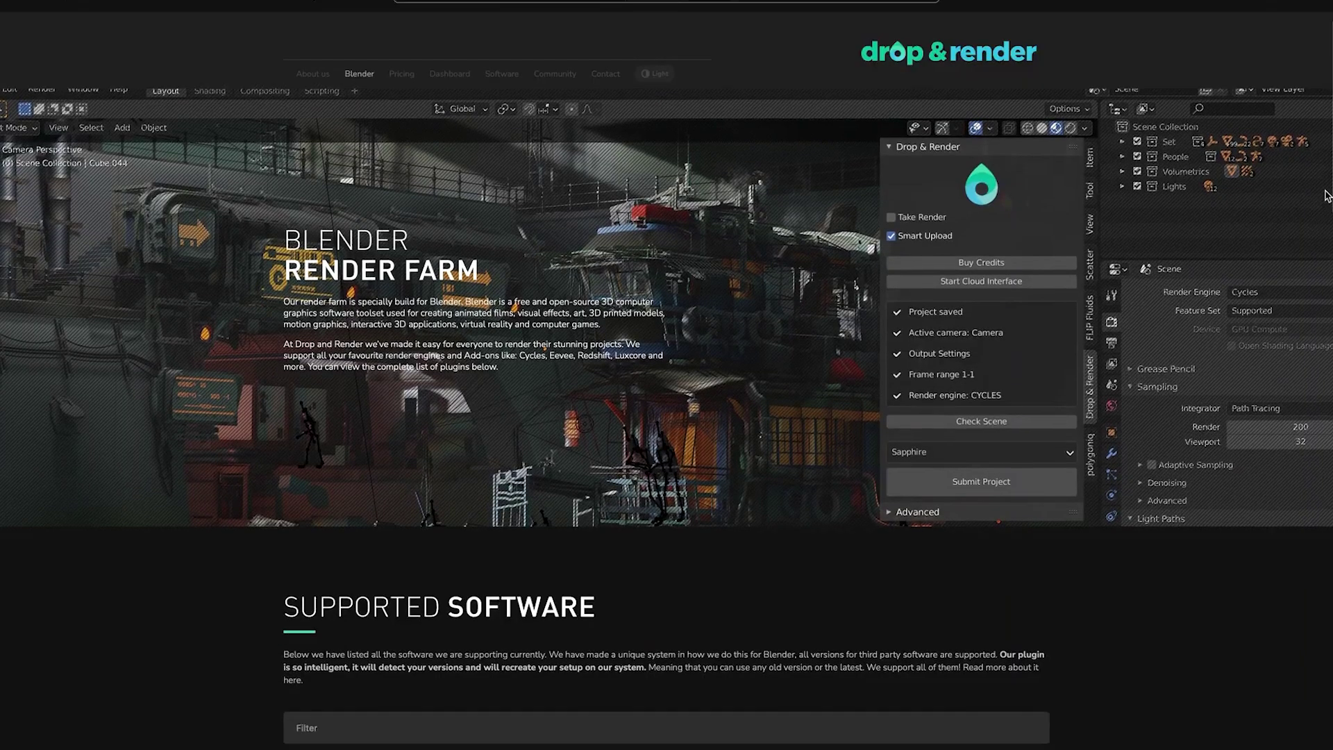
Look through the Blender render farm web page and the submission's texture list file texturelistfile_20211014140830.txt
{"action": "scroll", "coordinate": [1326, 201], "scroll_direction": "down", "scroll_amount": 5}
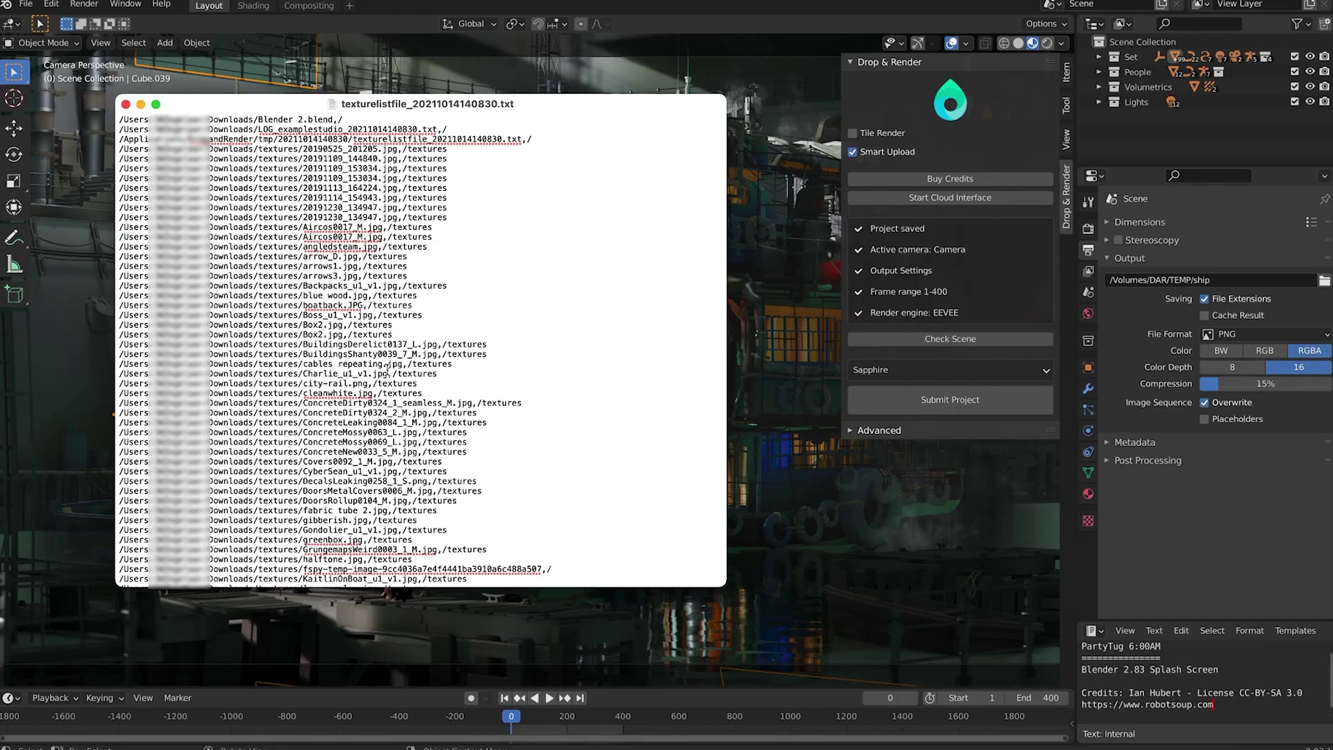
{"action": "scroll", "coordinate": [388, 368], "scroll_direction": "up", "scroll_amount": 3}
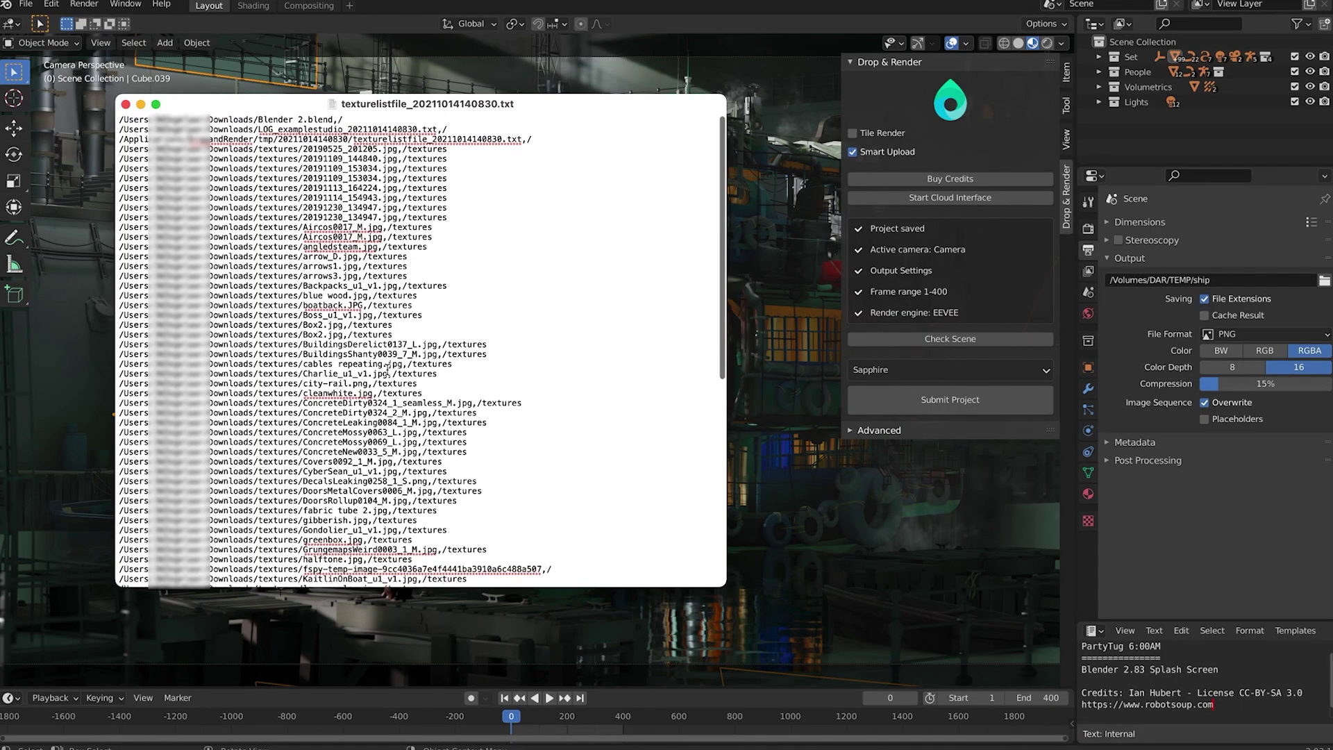
{"action": "scroll", "coordinate": [387, 368], "scroll_direction": "down", "scroll_amount": 10}
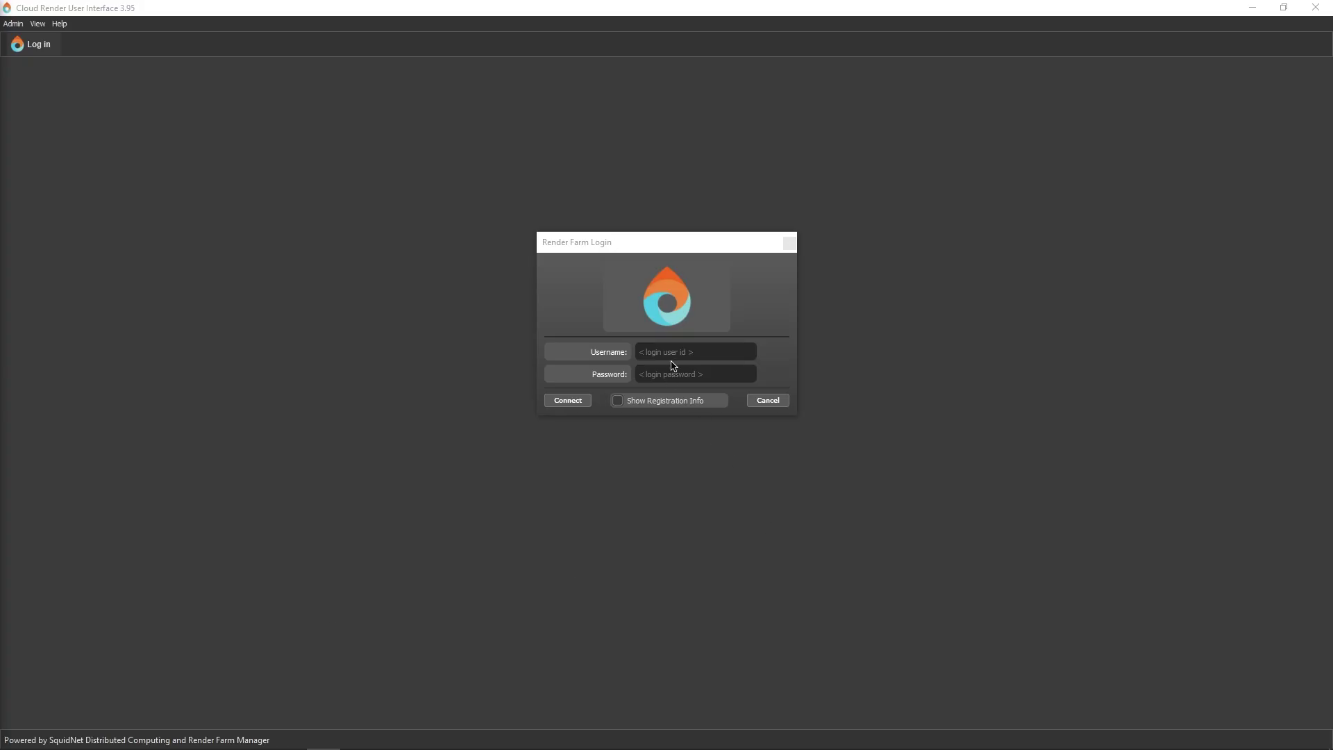
Log in to the cloud render interface with the administrator username and the account password
{"action": "type", "text": "administrator"}
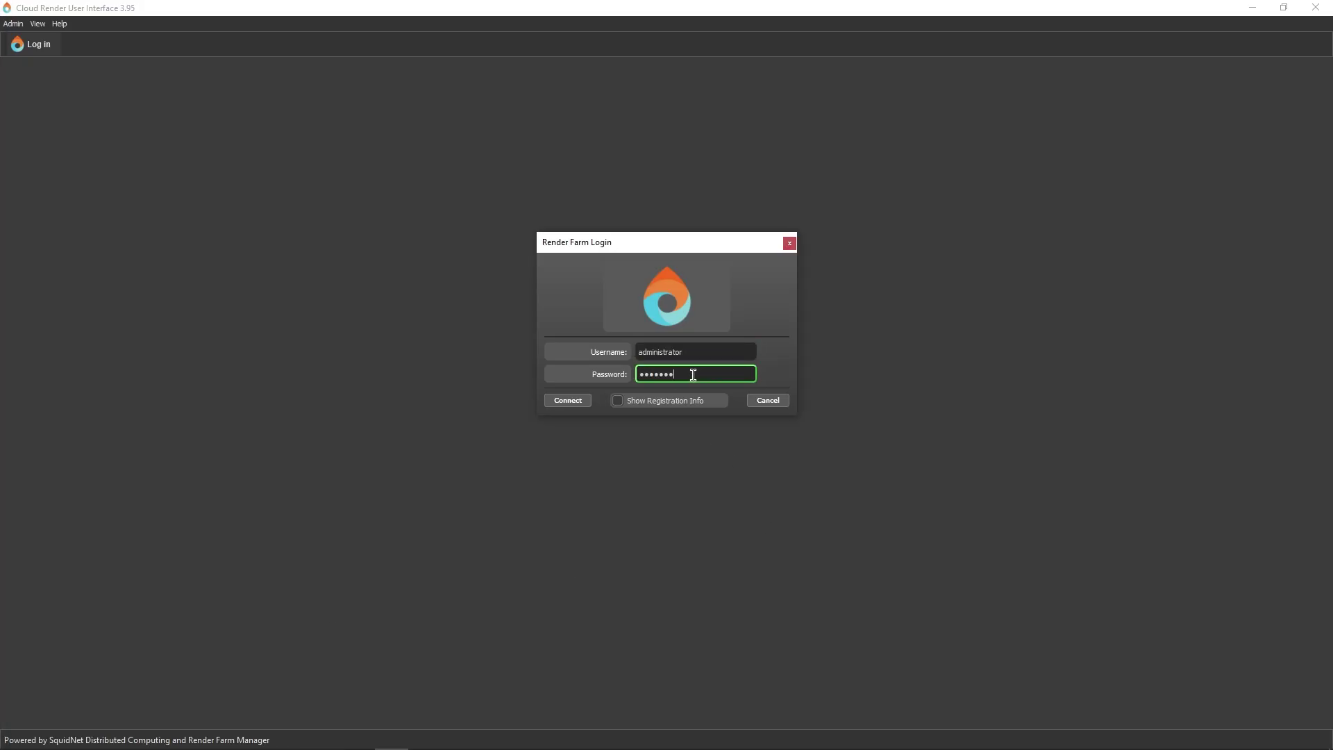
{"action": "left_click", "coordinate": [570, 403]}
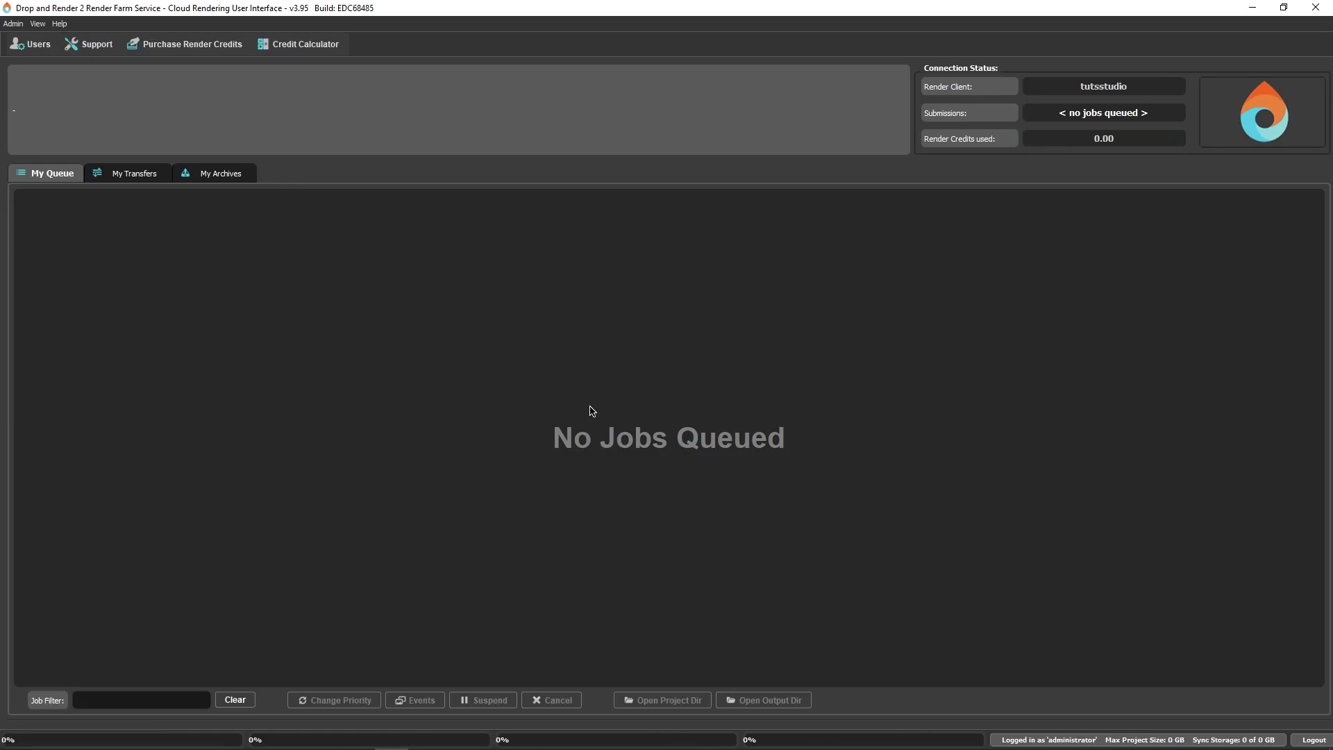
{"action": "key", "text": "Return"}
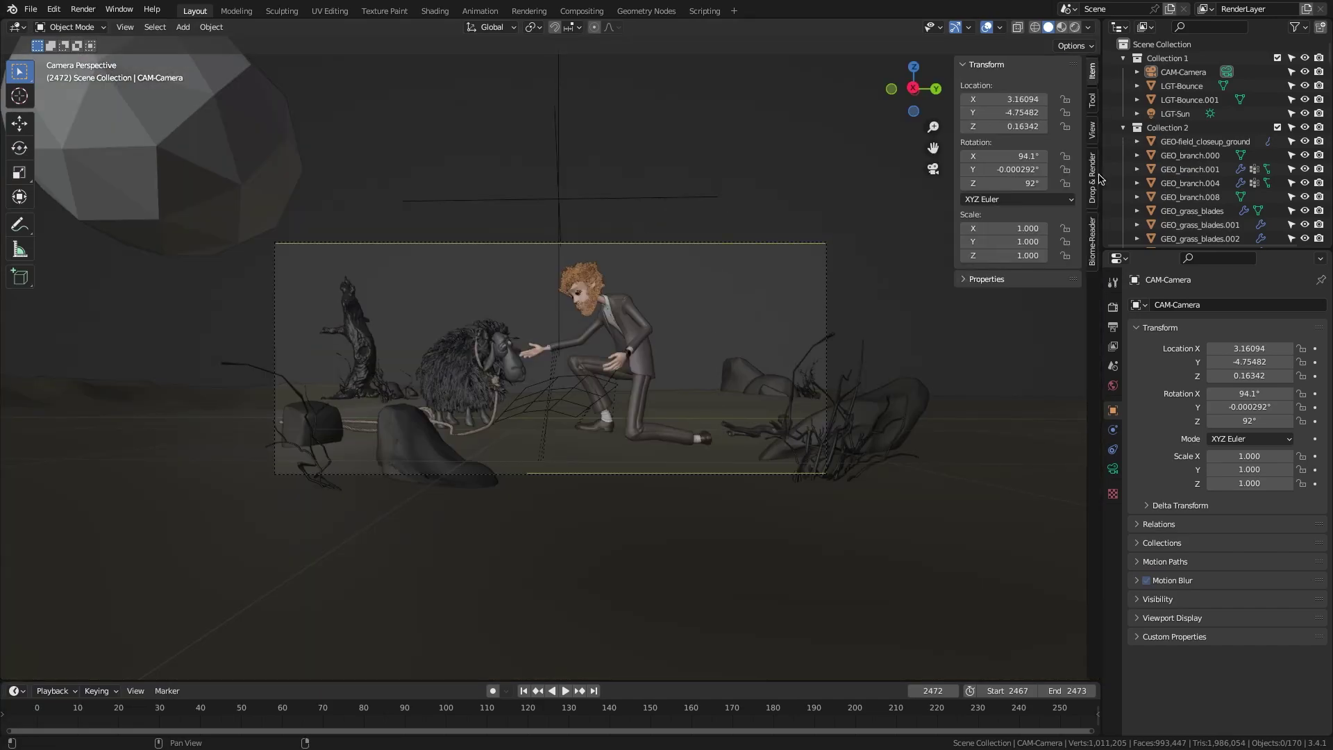
In Blender, choose the Sapphire priority in Drop & Render and run the scene check on the sheep scene
{"action": "left_click", "coordinate": [1003, 247]}
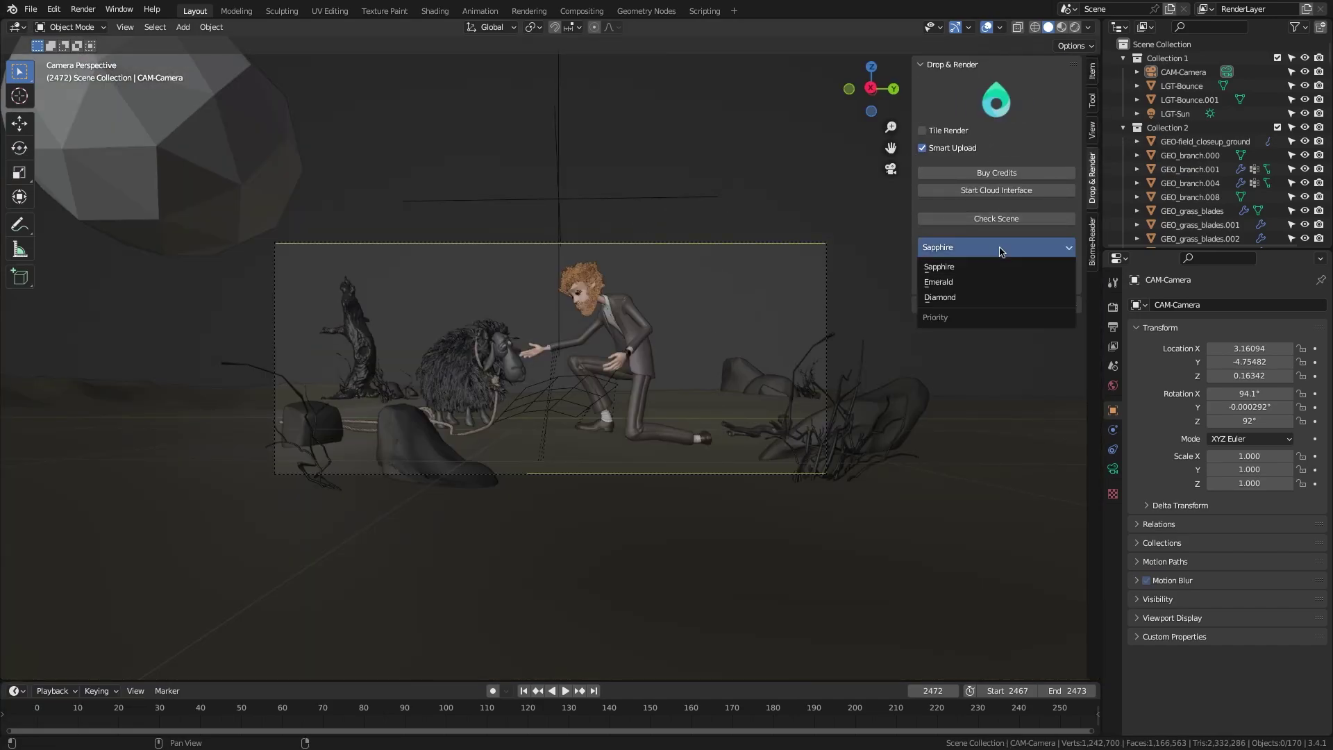
{"action": "left_click", "coordinate": [1000, 262]}
{"action": "left_click", "coordinate": [997, 217]}
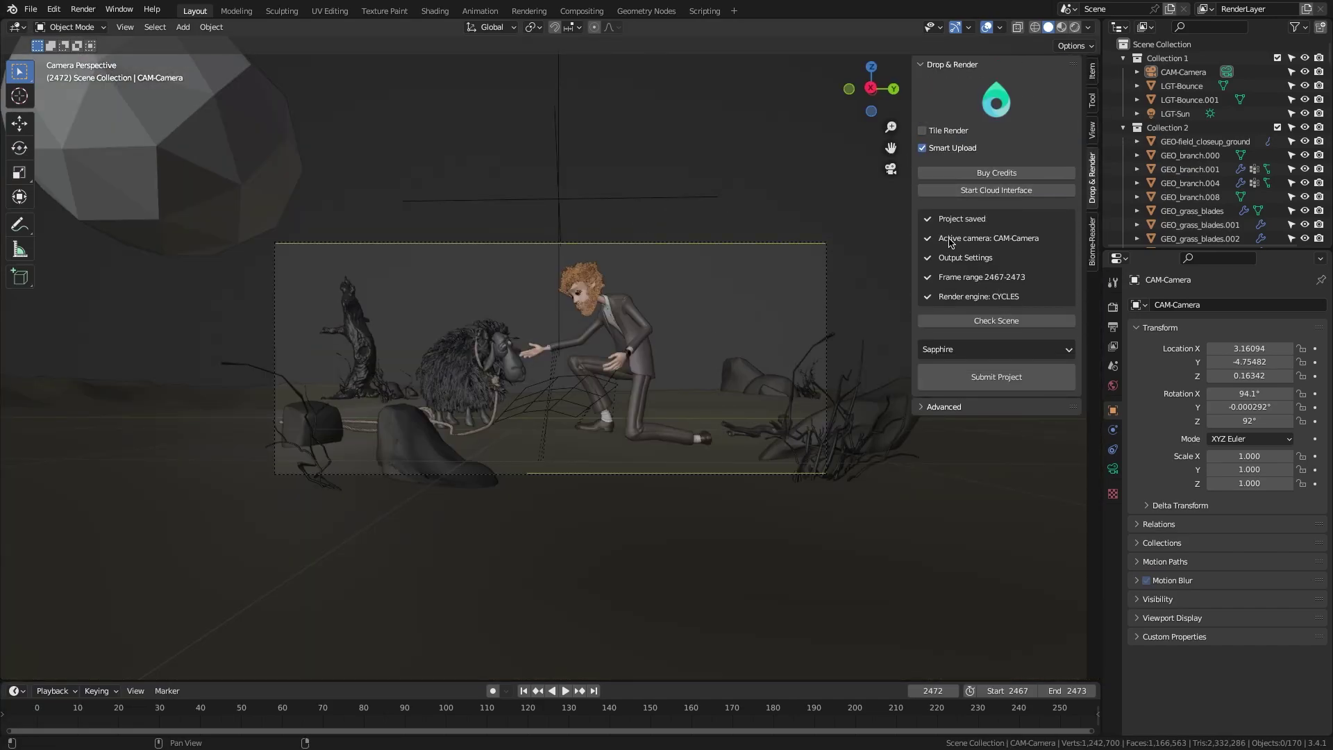
Open the scene's render properties and go through the render engine options, ending on Cycles, and inspect the render Noise Threshold
{"action": "left_click", "coordinate": [1113, 306]}
{"action": "left_click", "coordinate": [1249, 304]}
{"action": "left_click", "coordinate": [1243, 332]}
{"action": "left_click", "coordinate": [1231, 306]}
{"action": "left_click", "coordinate": [1243, 346]}
{"action": "left_click", "coordinate": [1263, 476]}
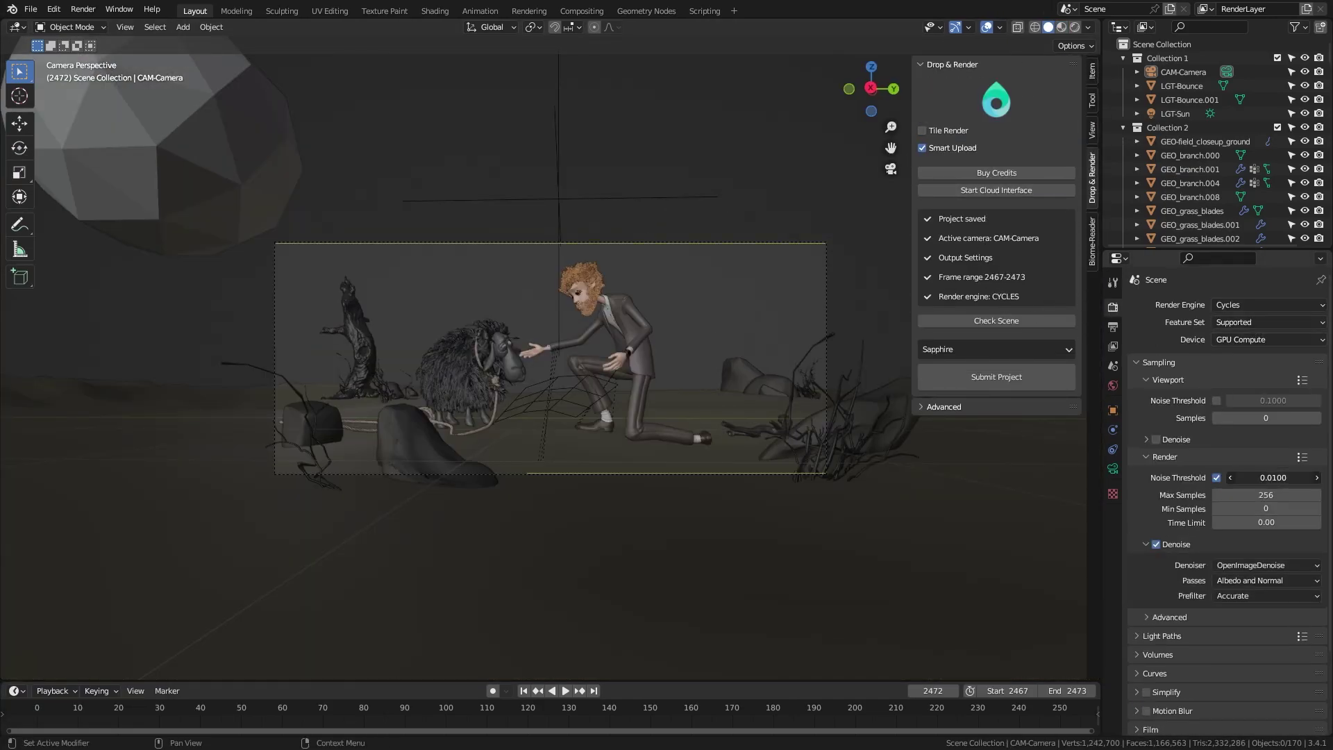
Examine the scene check's camera and output entries and open the output properties
{"action": "left_click", "coordinate": [944, 258]}
{"action": "scroll", "coordinate": [800, 277], "scroll_direction": "down", "scroll_amount": 2}
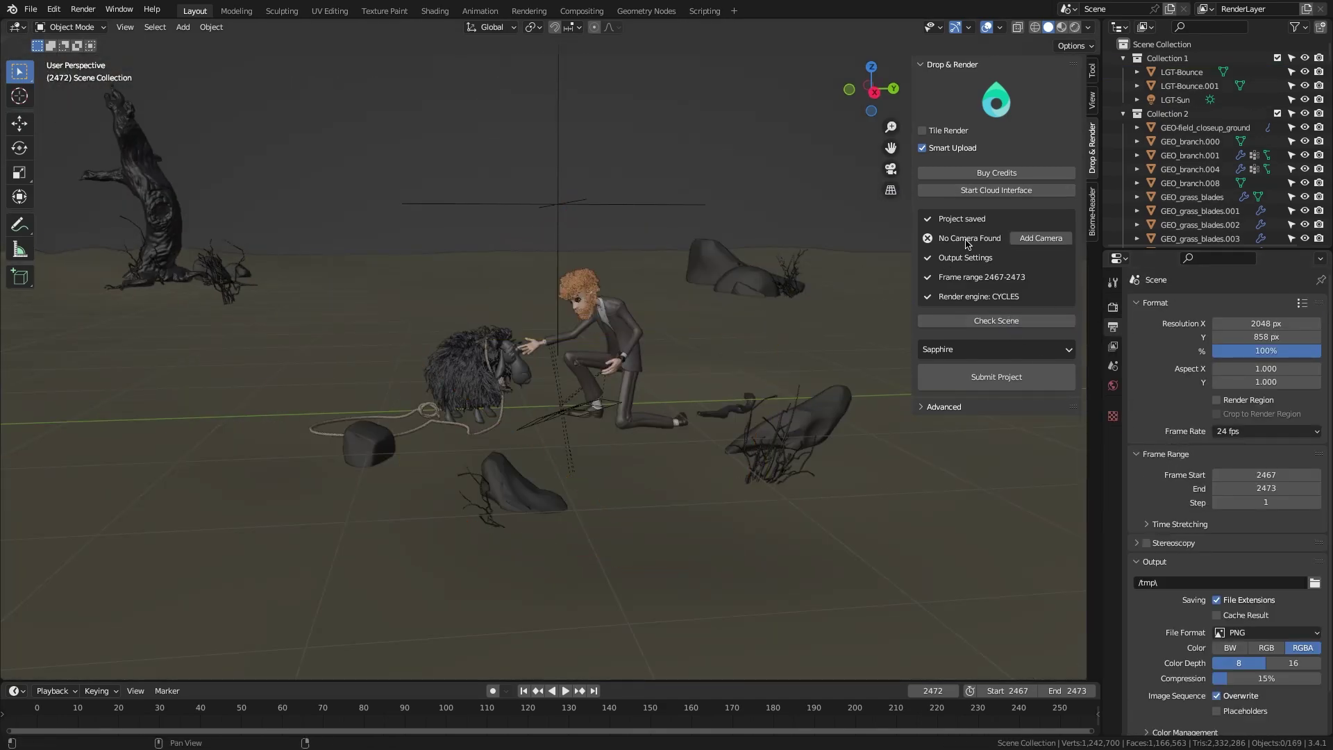
{"action": "scroll", "coordinate": [738, 286], "scroll_direction": "down", "scroll_amount": 3}
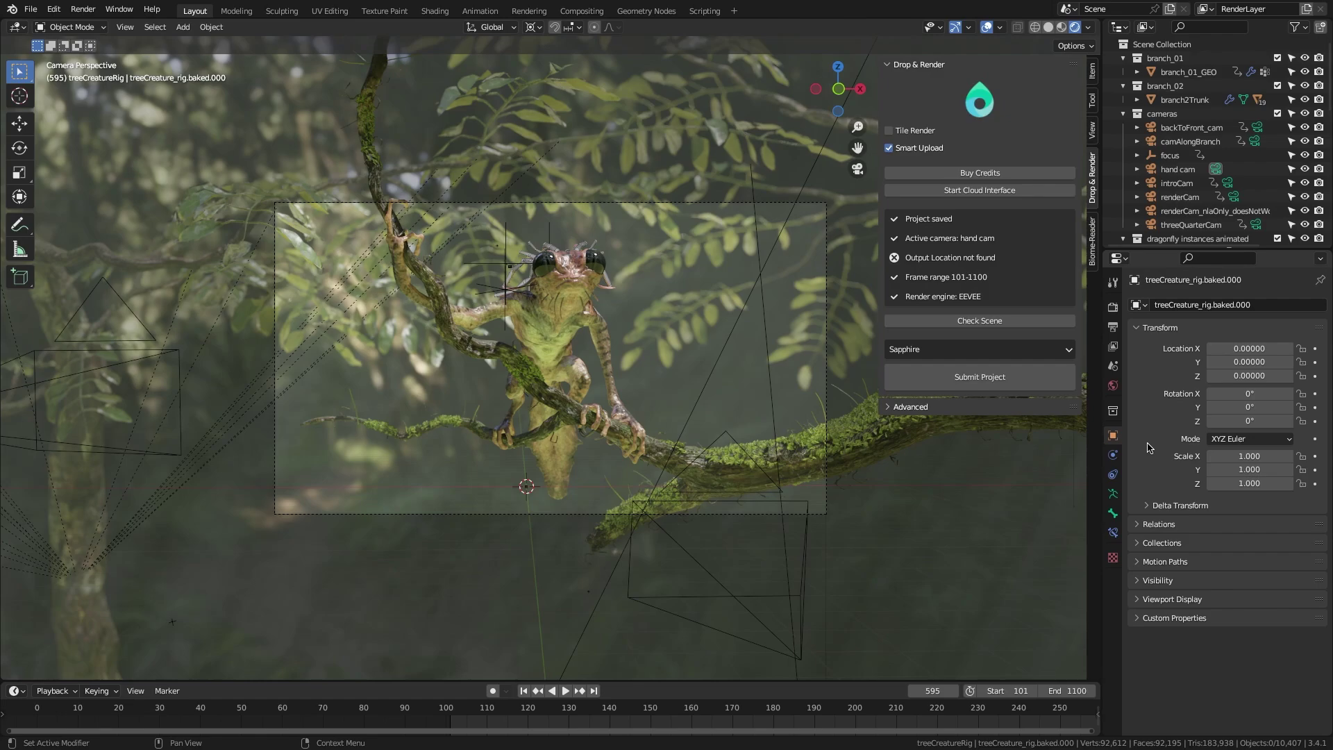
{"action": "left_click", "coordinate": [1113, 327]}
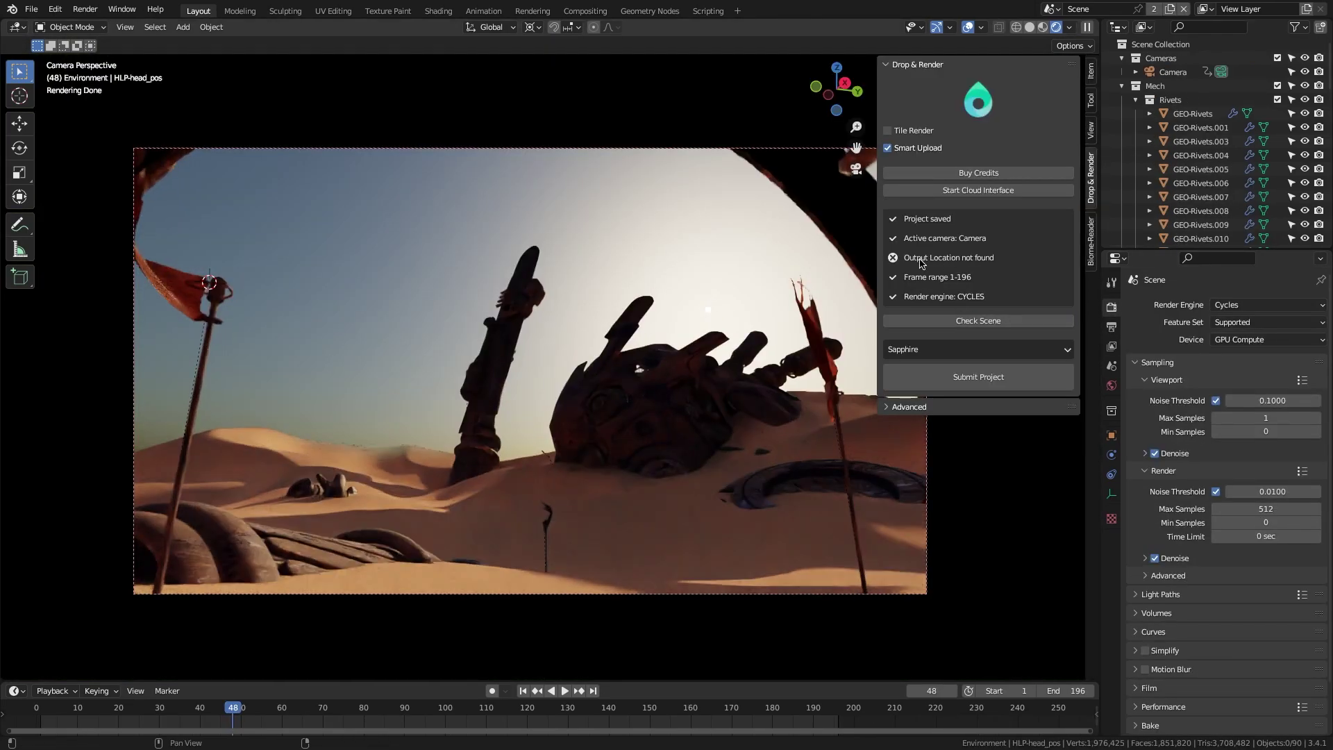
Rerun the scene check on the desert scene and submit the project to the render farm with Sapphire priority
{"action": "left_click", "coordinate": [1003, 322]}
{"action": "left_click", "coordinate": [972, 321]}
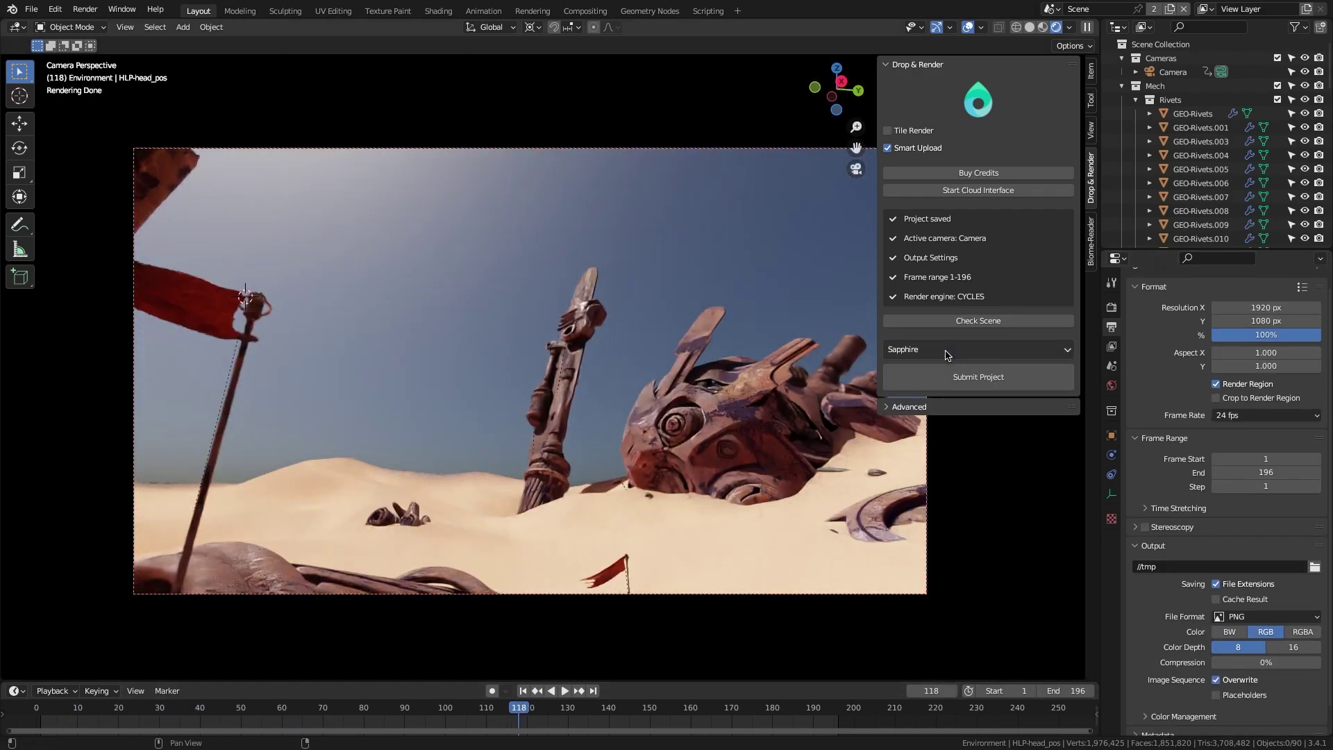
{"action": "left_click", "coordinate": [969, 378]}
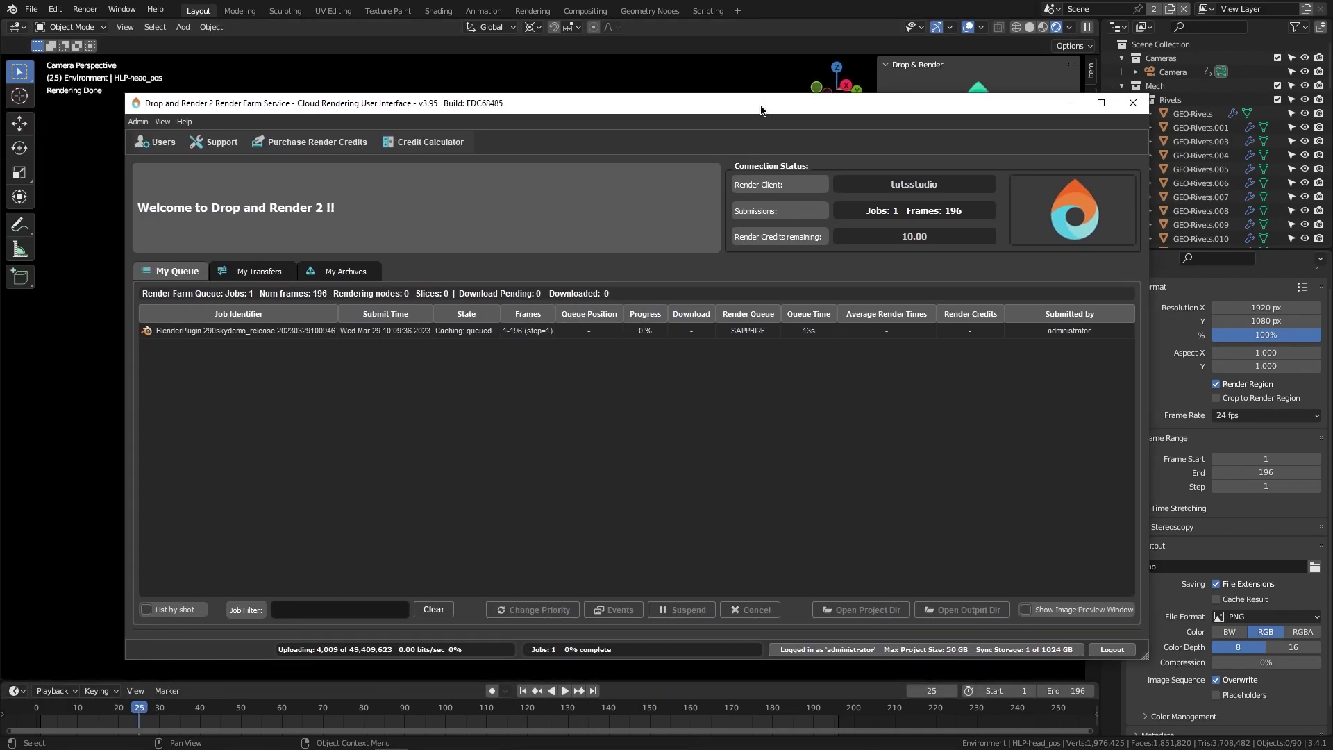
{"action": "left_click_drag", "start_coordinate": [761, 110], "coordinate": [751, 107]}
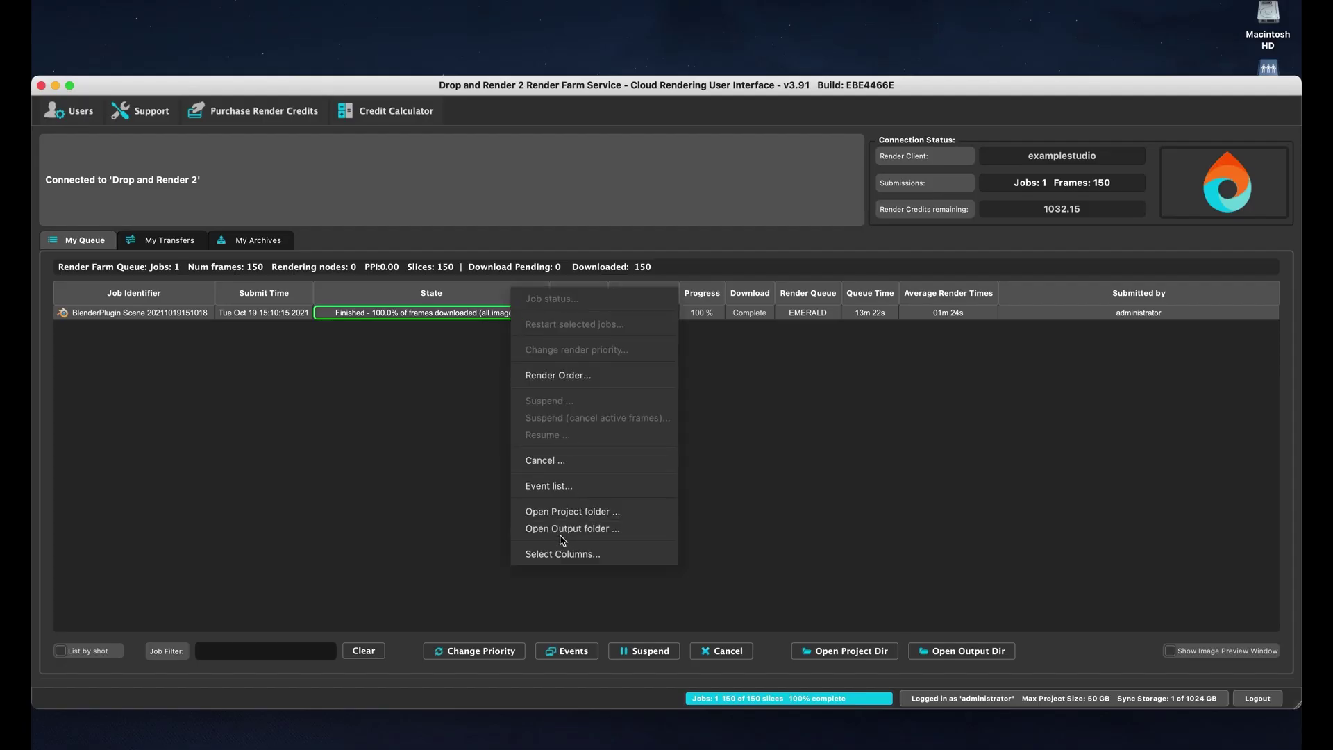
Open the output folder of the finished 150-frame job and list the farm's render accounts
{"action": "left_click", "coordinate": [561, 533]}
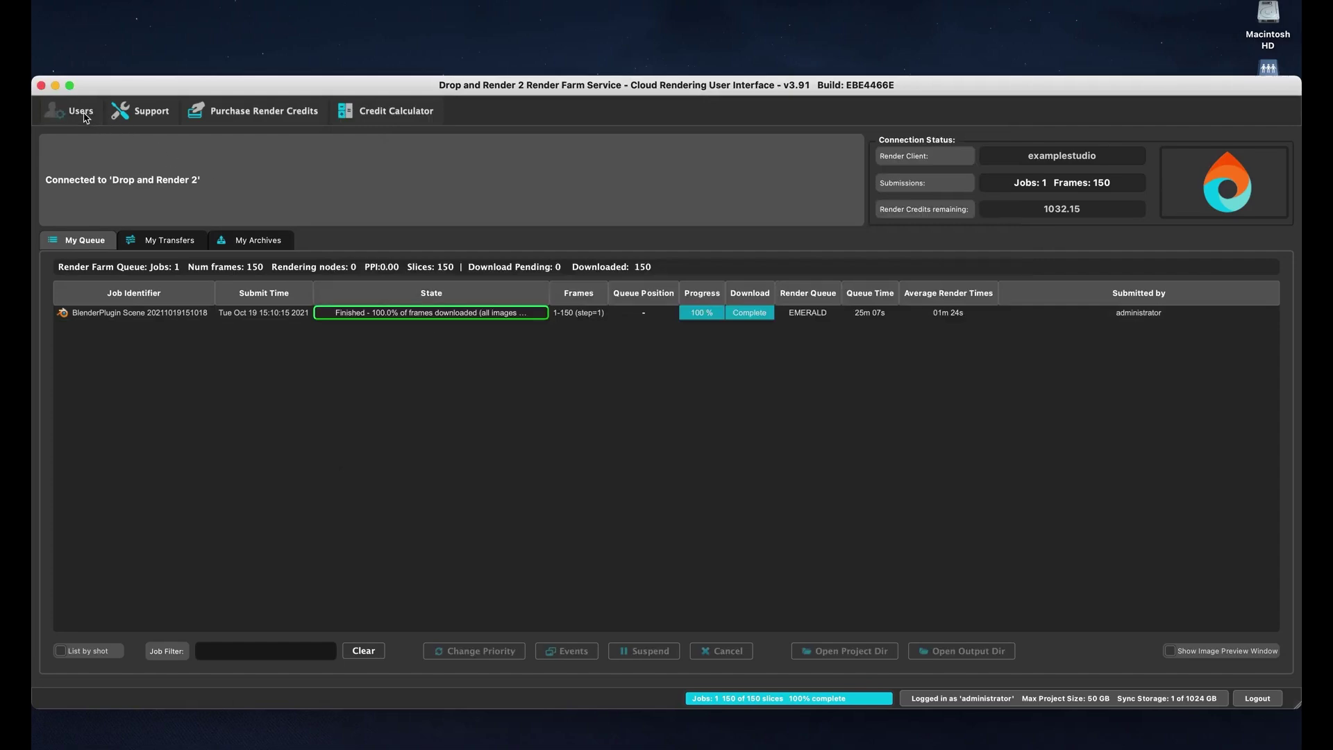
{"action": "left_click", "coordinate": [83, 115]}
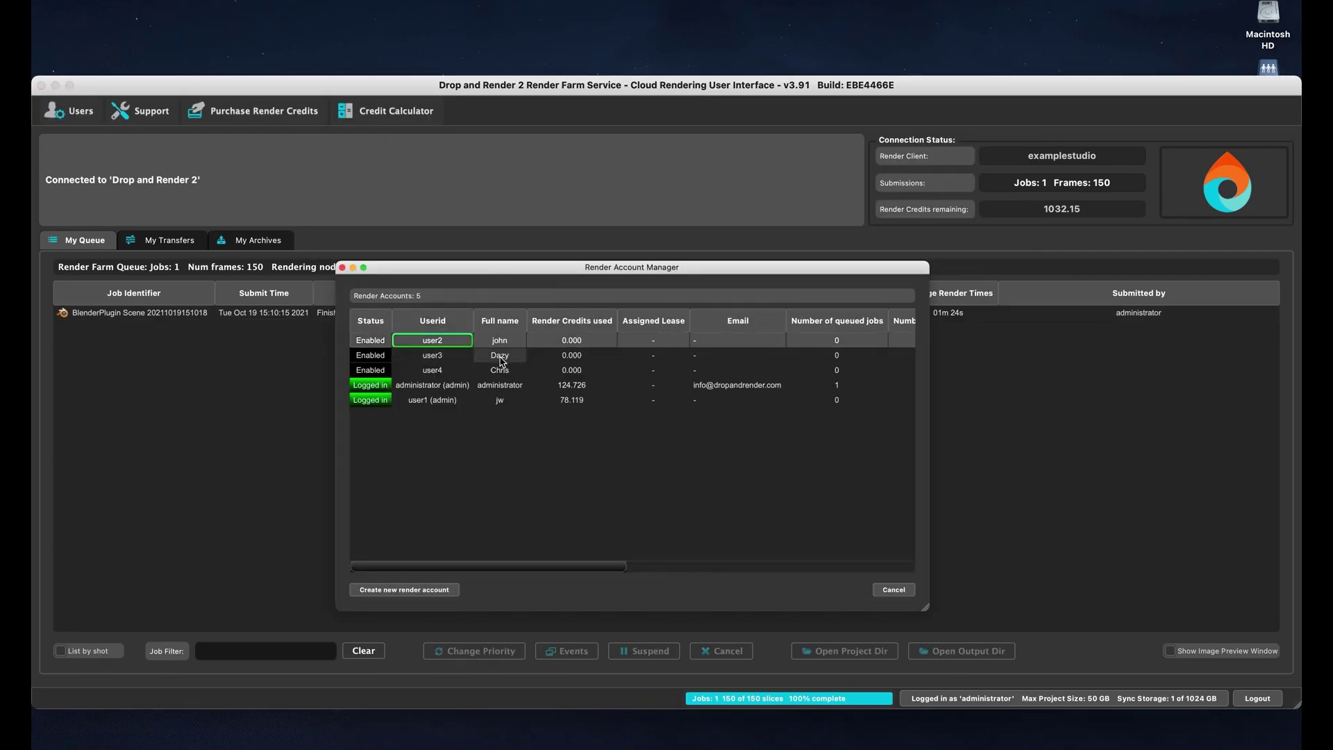